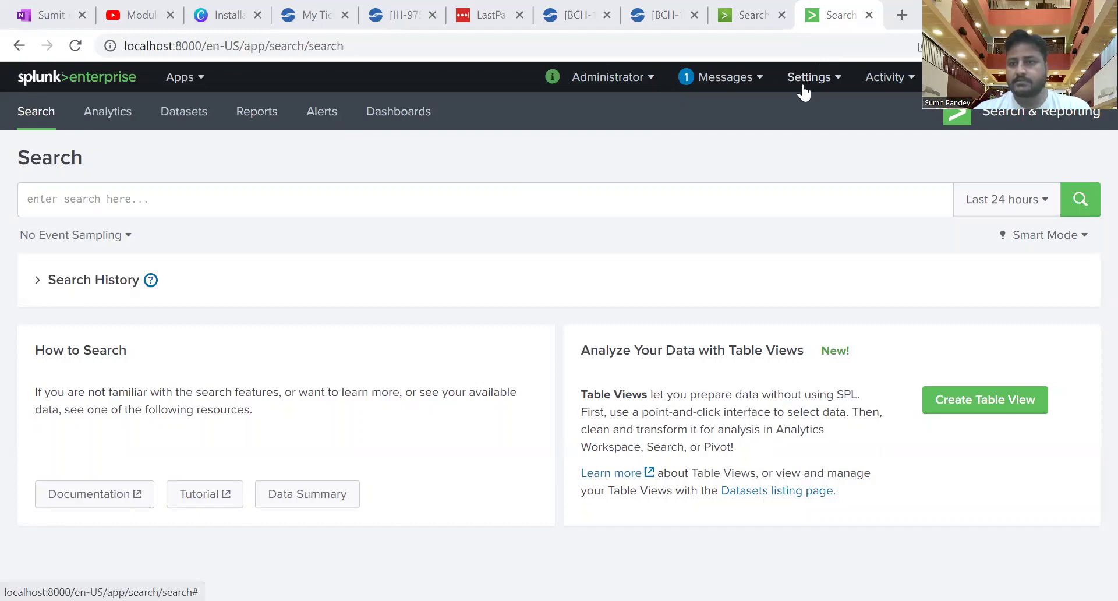
Open the JSON example page on json.org in a new browser tab and copy the "menu" JSON sample
key(ctrl+t)
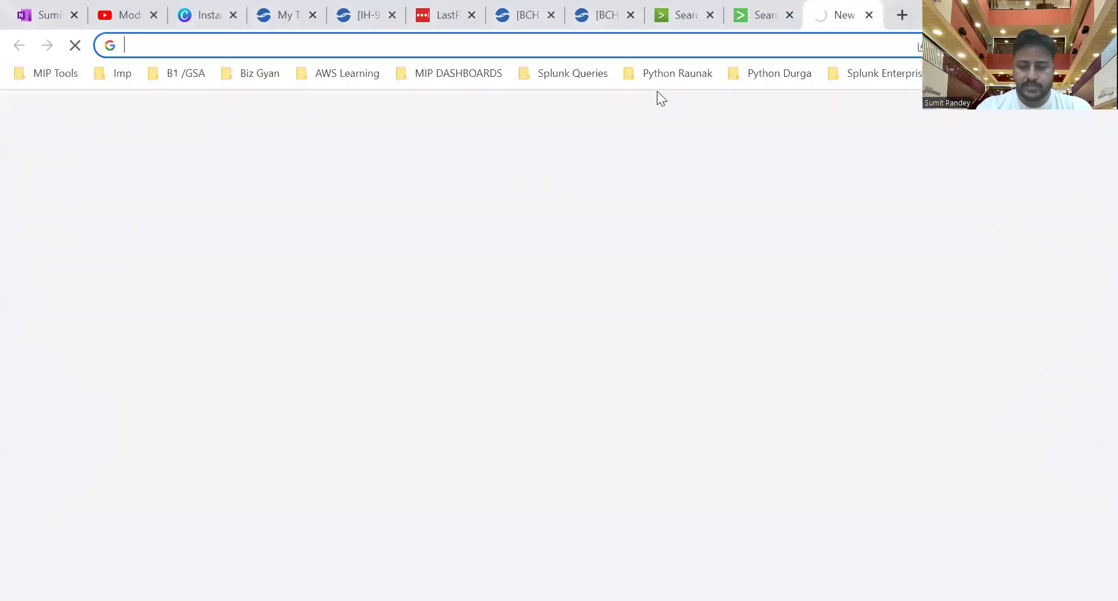
text(json)
key(Return)
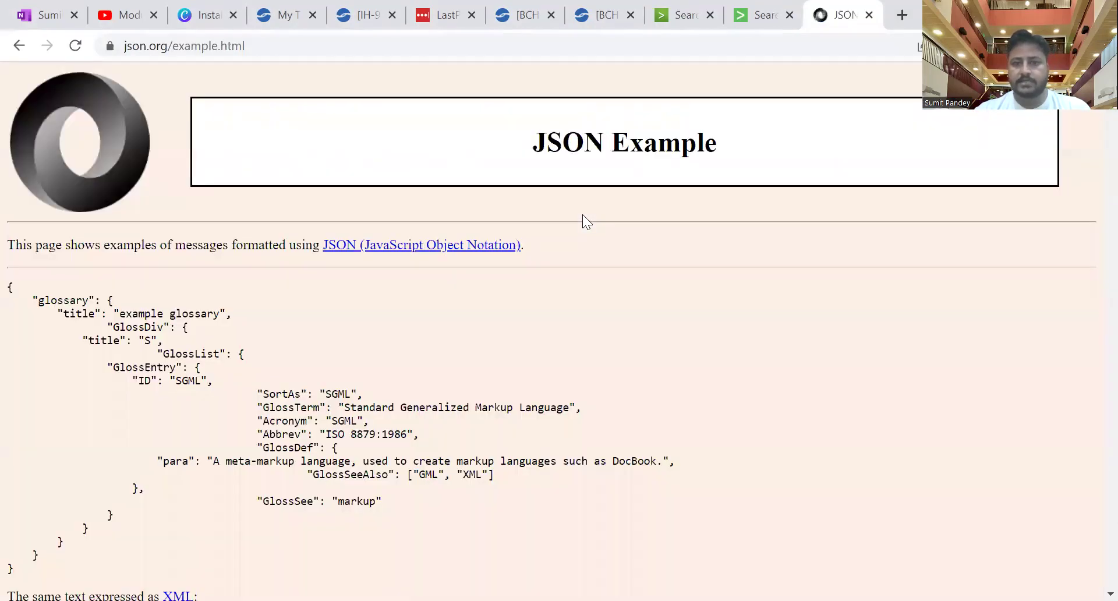
scroll(576, 387, down, 13)
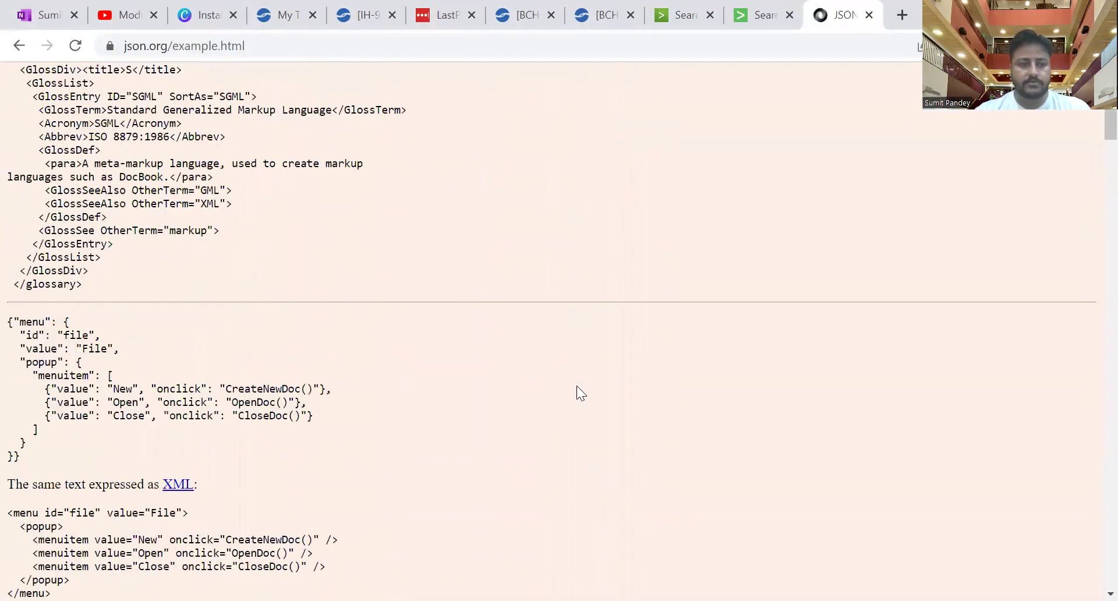
drag(22, 252, 2, 117)
key(ctrl+c)
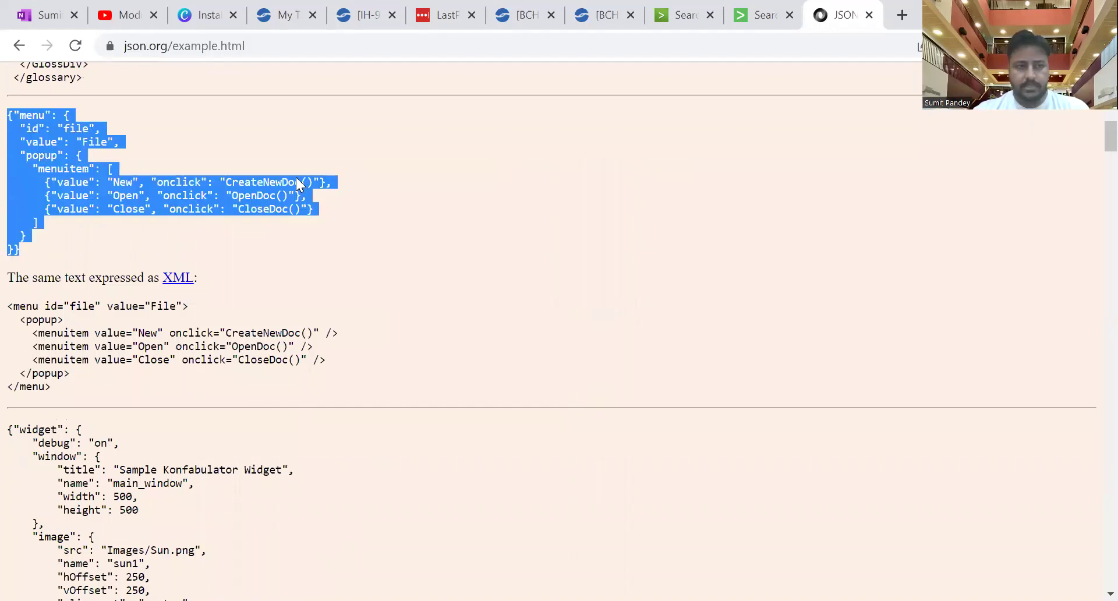
Switch to the Splunk search page and begin a search with | makeresults |eval _raw=
click(755, 30)
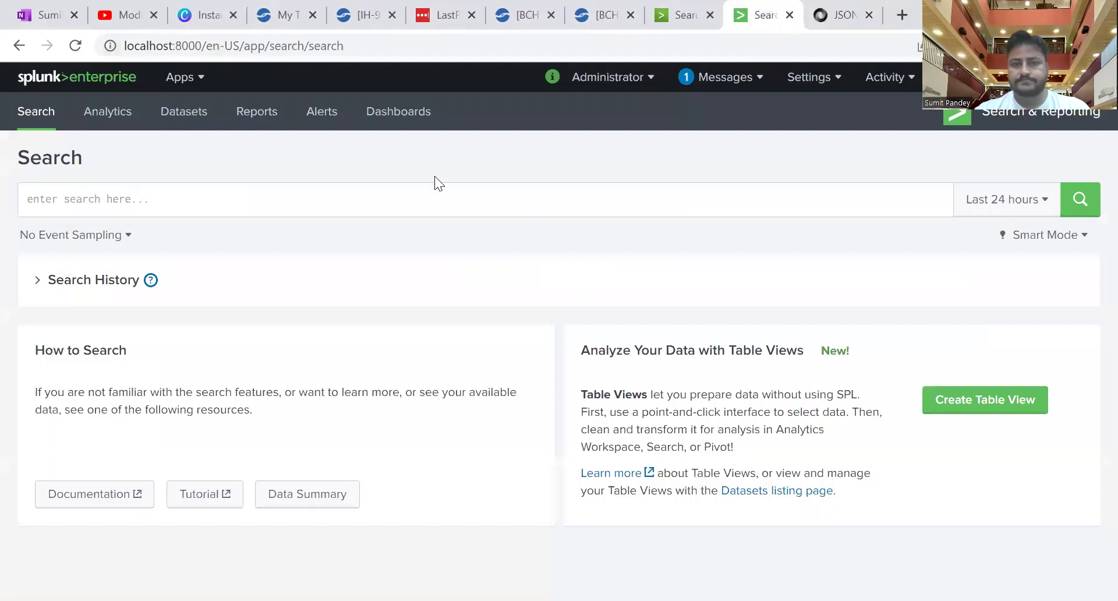
click(337, 203)
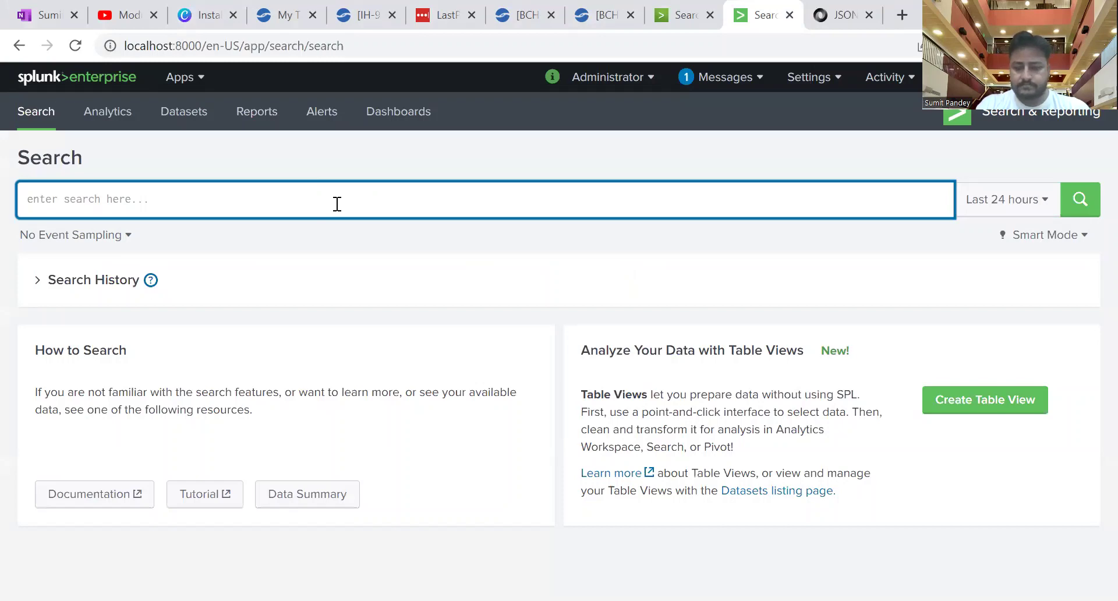
text(|maker)
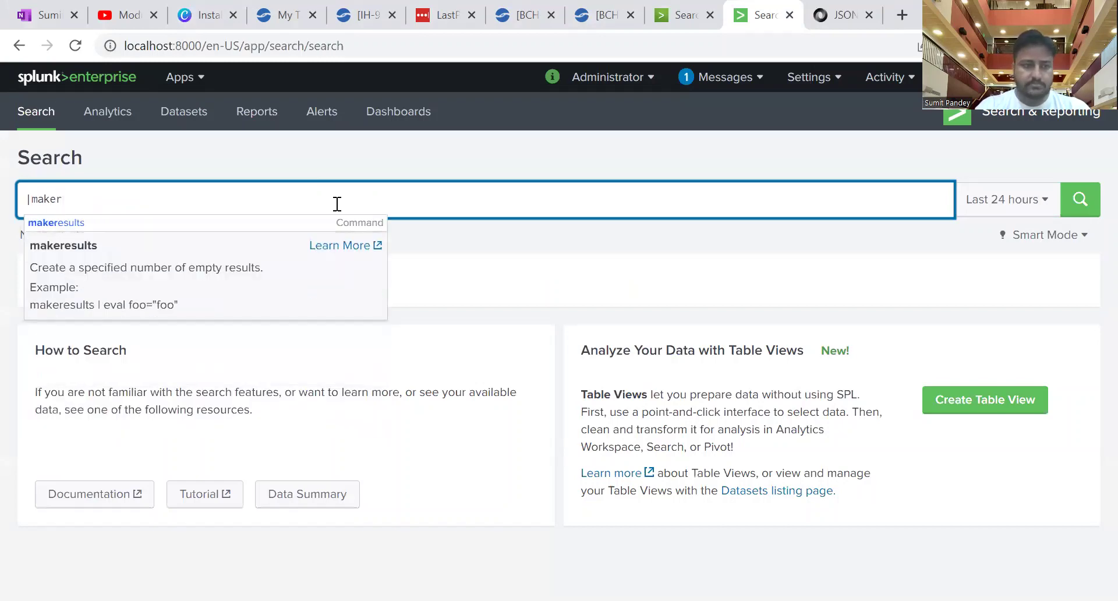
key(Down)
key(Return)
text(|eval field)
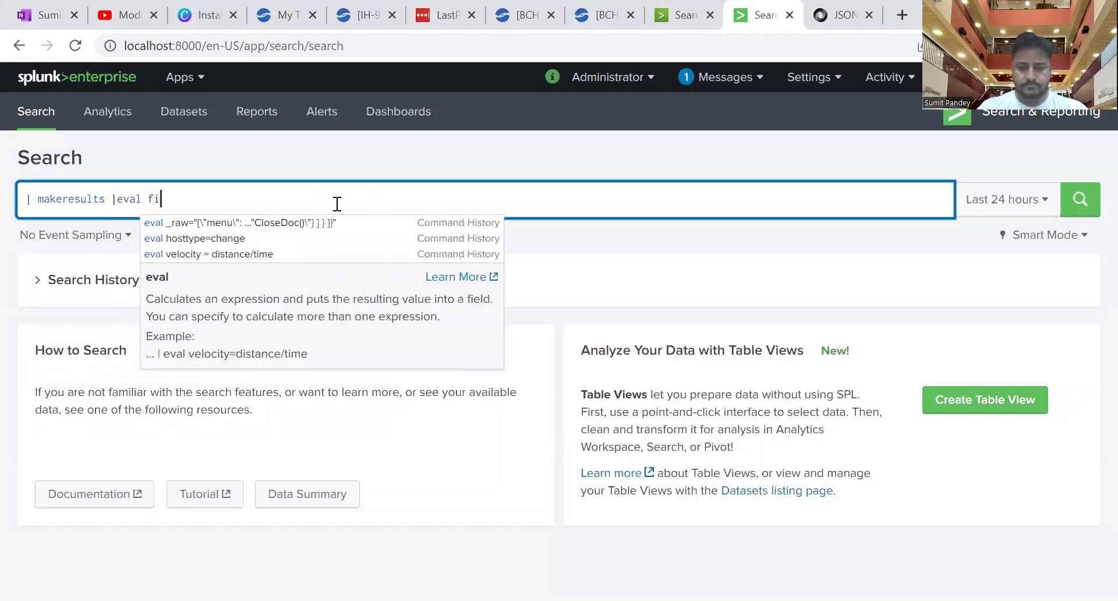
key(BackSpace)
key(BackSpace)
key(BackSpace)
key(BackSpace)
key(BackSpace)
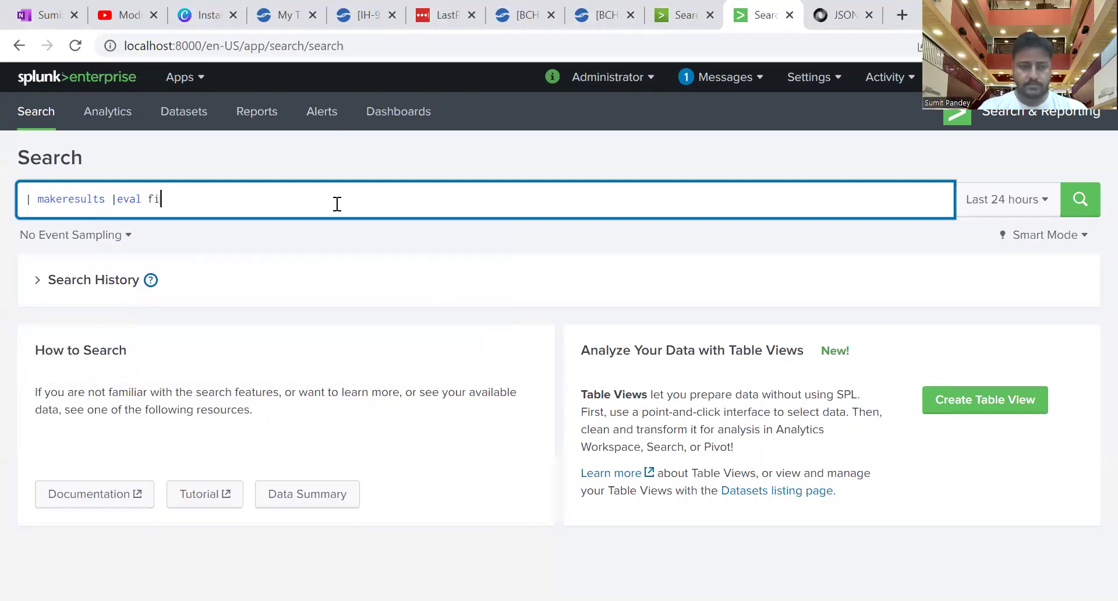
text(_raw=)
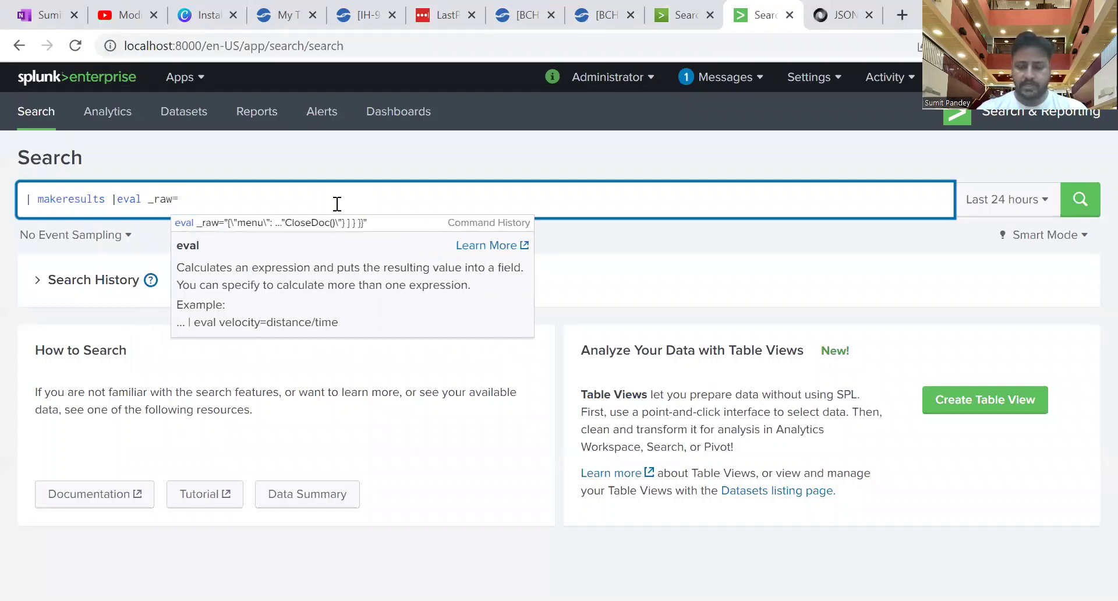
Insert the copied menu JSON in double quotes as the _raw value and run the search
text(")
key(ctrl+v)
text(")
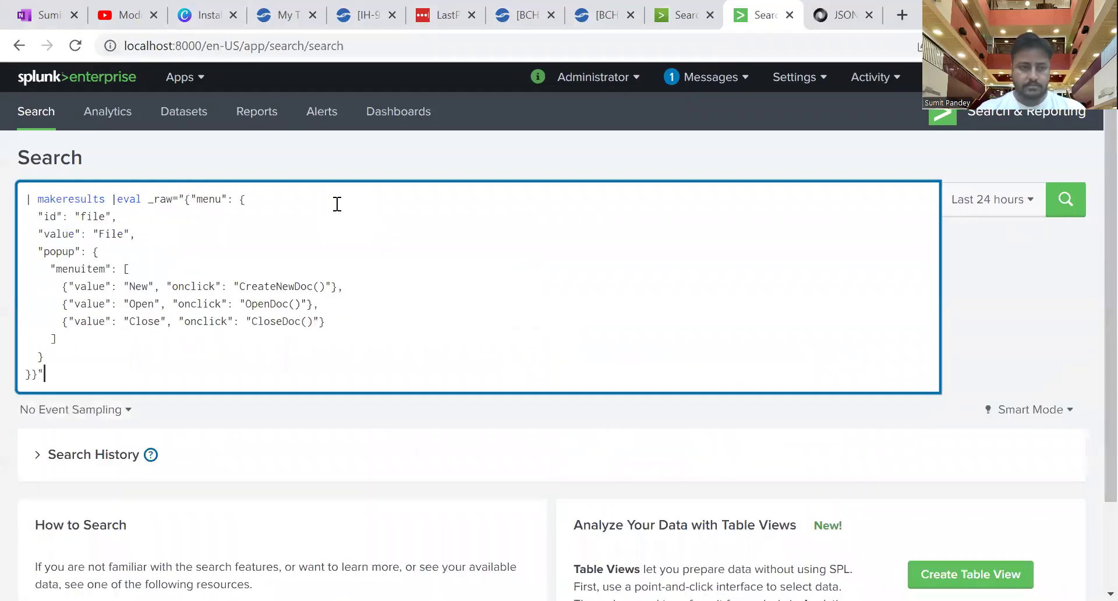
key(Return)
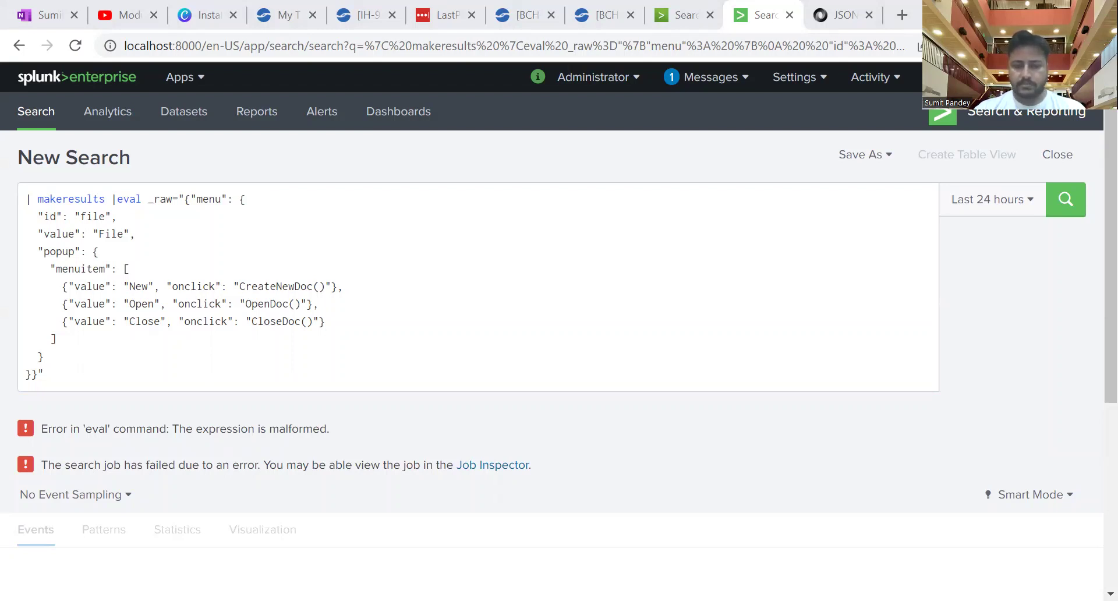
Replace the JSON inside the _raw string with a version whose inner quotes are backslash-escaped, and rerun the search
click(95, 362)
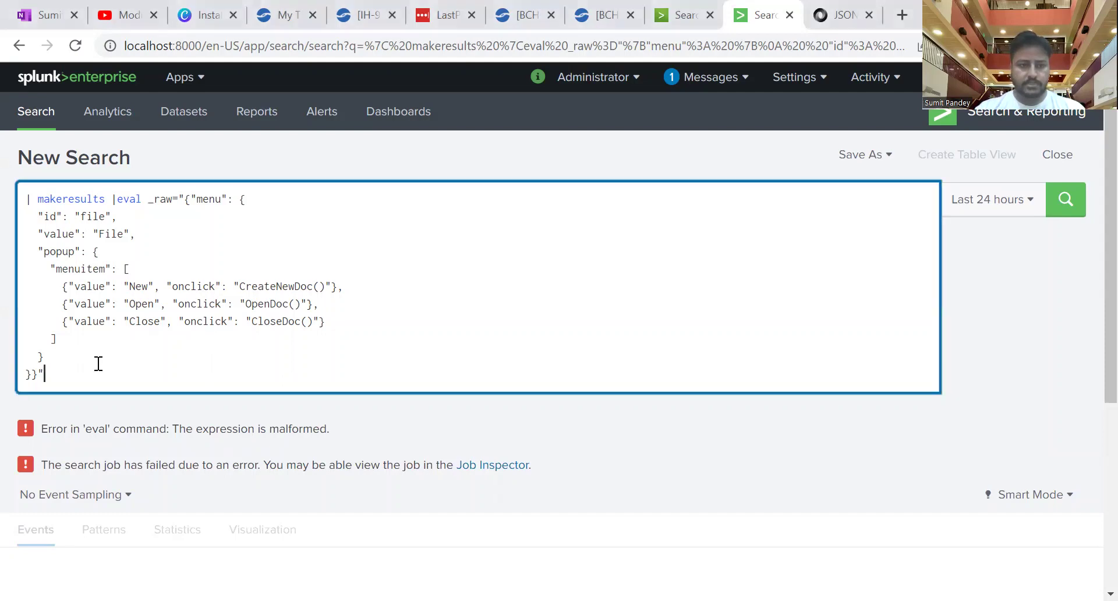
click(39, 373)
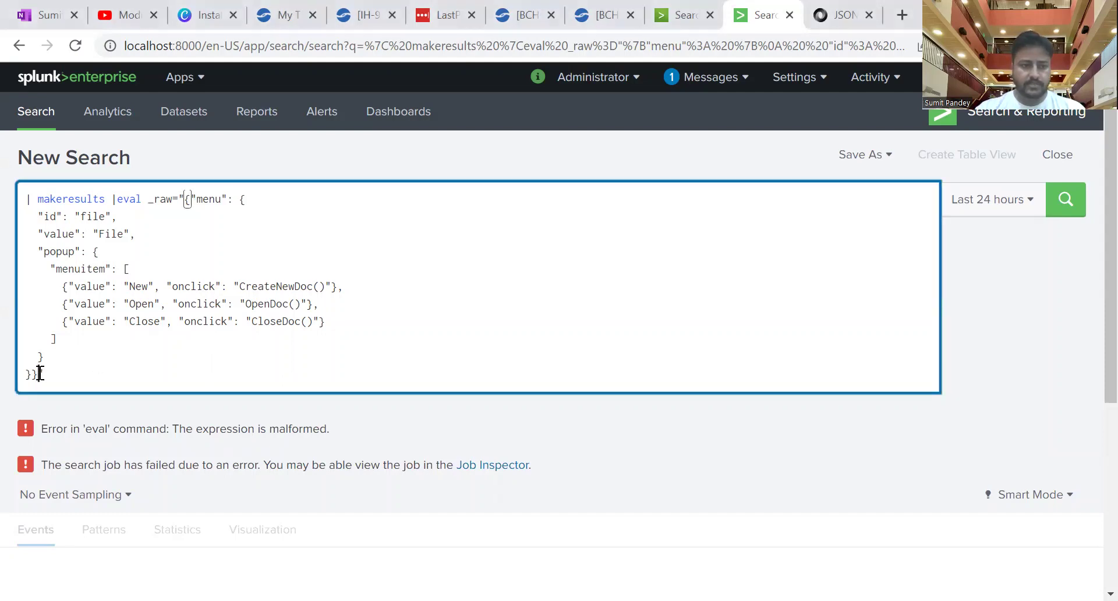
shift+click(184, 199)
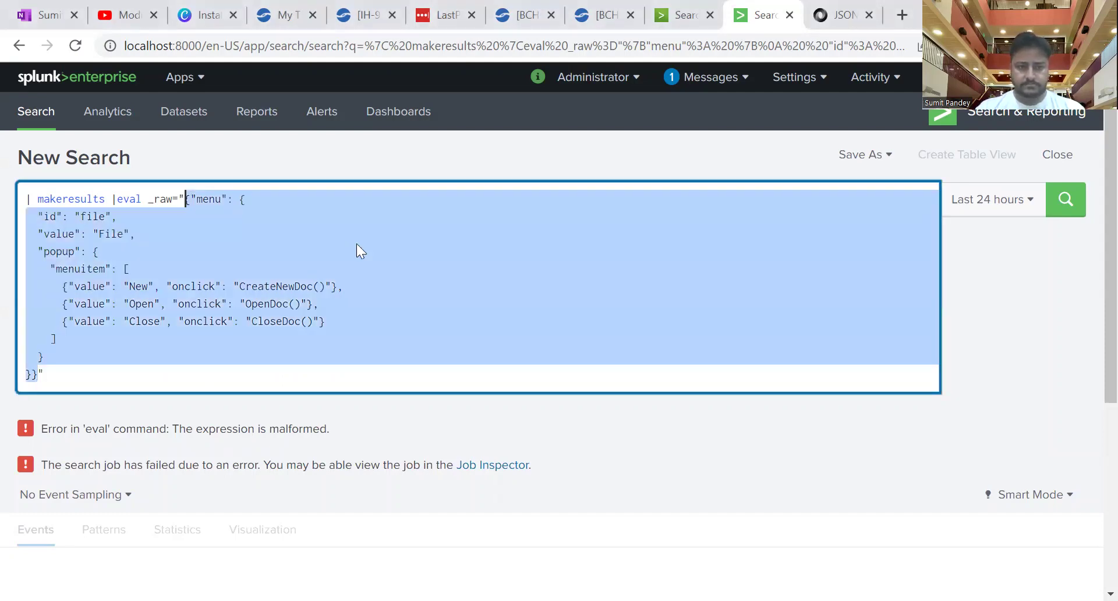
key(Delete)
text({\"menu\": {   \"id\": \"file\",   \"value\": \"File\",   \"popup\": {     \"menuitem\": [       {\"value\": \"New\", \"onclick\": \"CreateNewDoc()\"},       {\"value\": \"Open\", \"onclick\": \"OpenDoc()\"},       {\"value\": \"Close\", \"onclick\": \"CloseDoc()\"}     ]   } }})
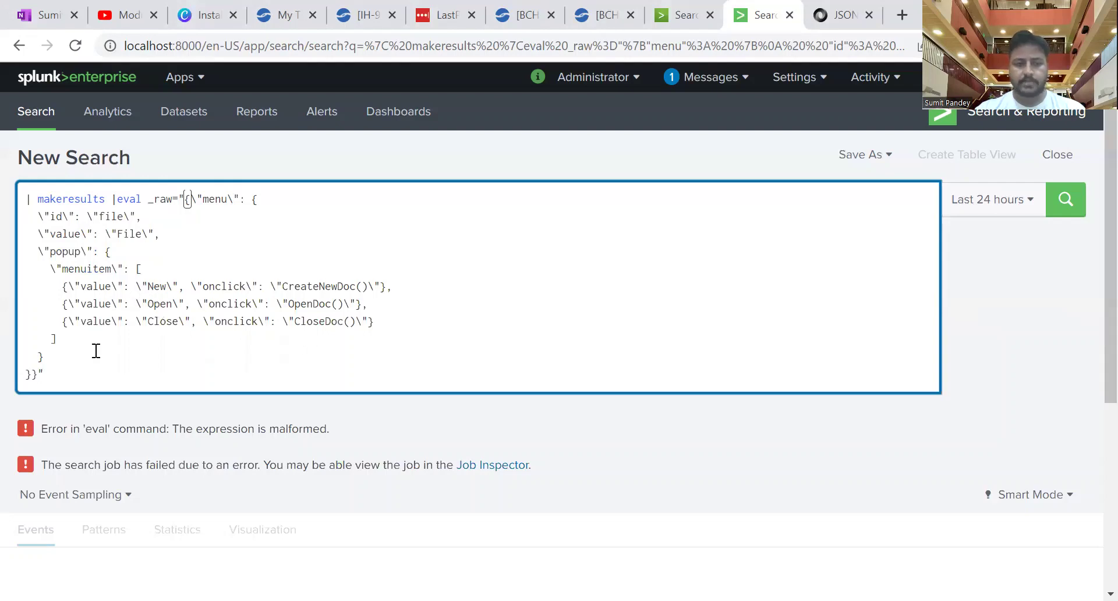
key(Return)
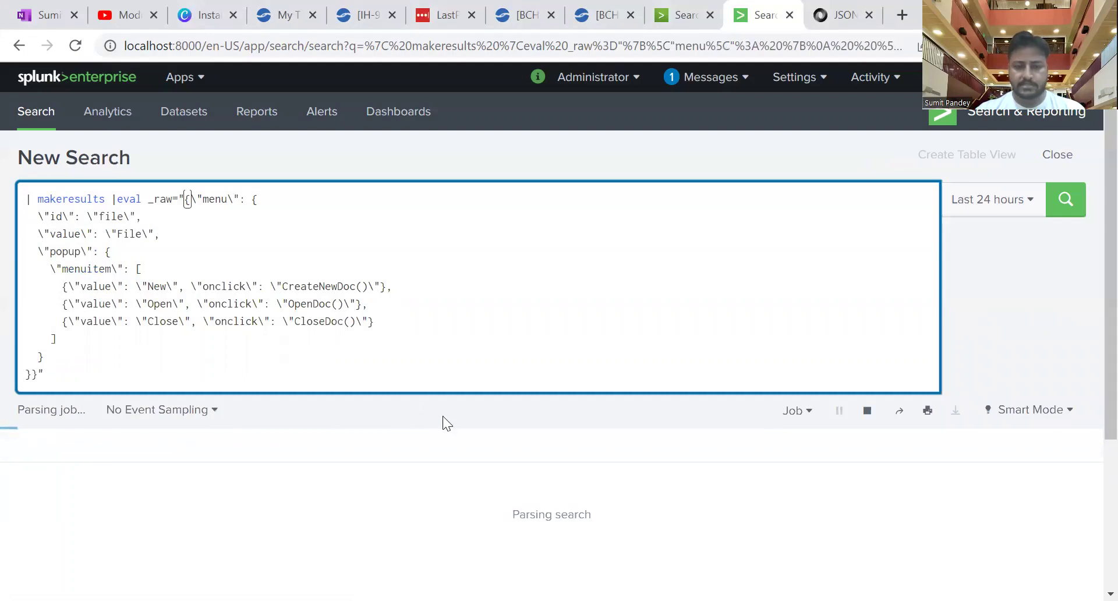
Append |spath to the end of the query and run the search
scroll(423, 401, down, 4)
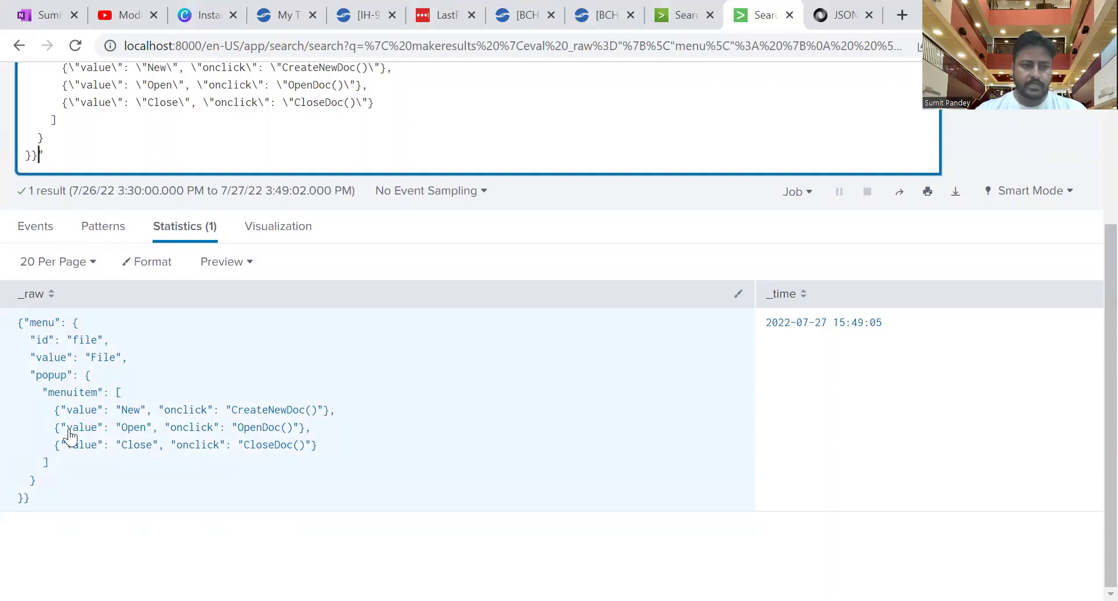
click(143, 157)
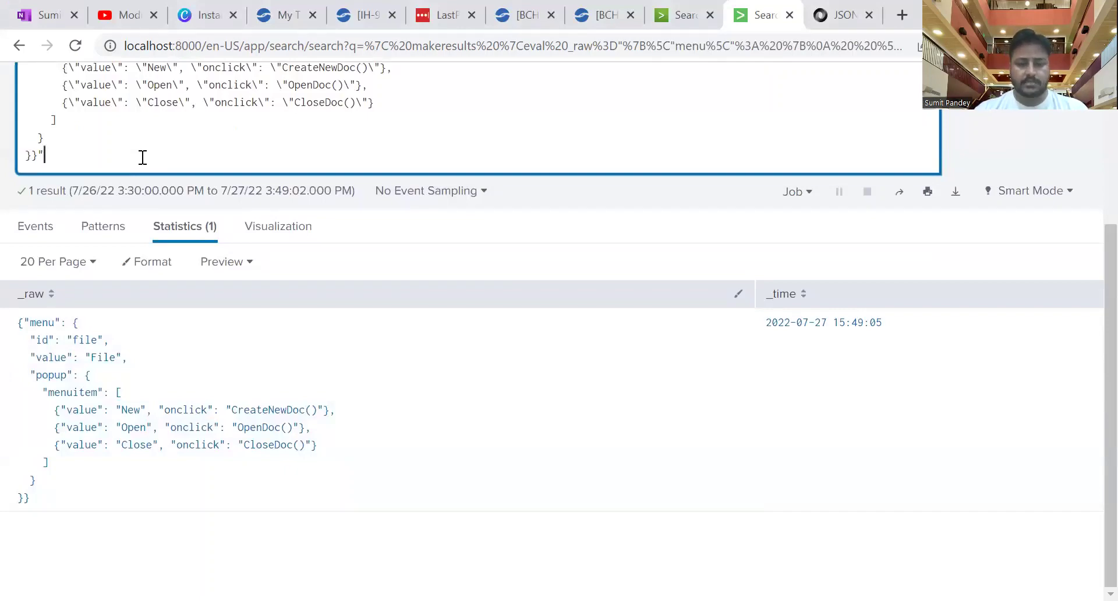
text(|spath)
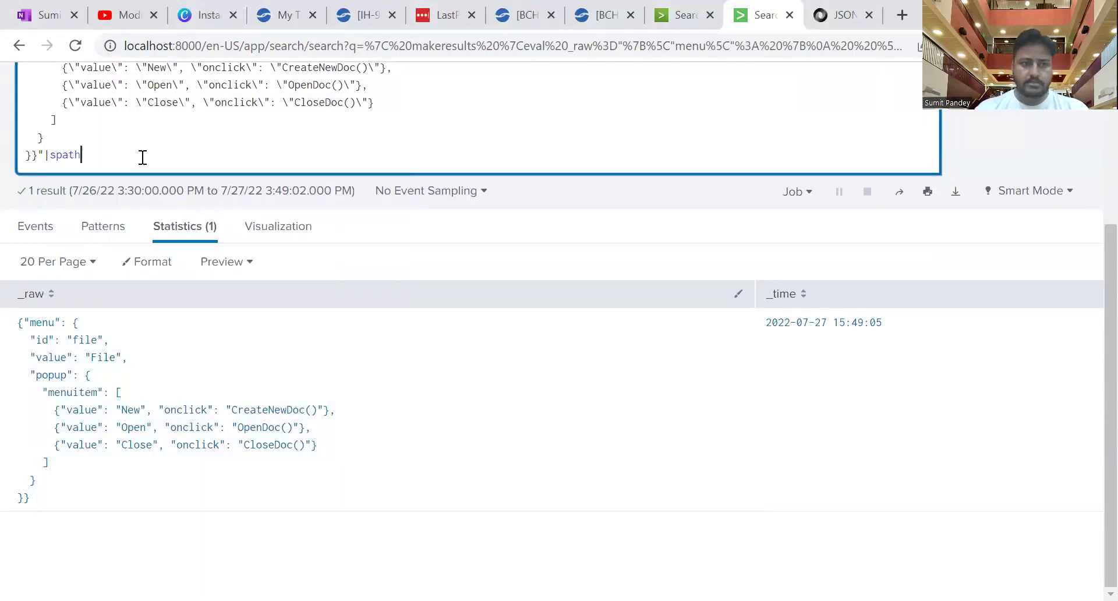
key(Return)
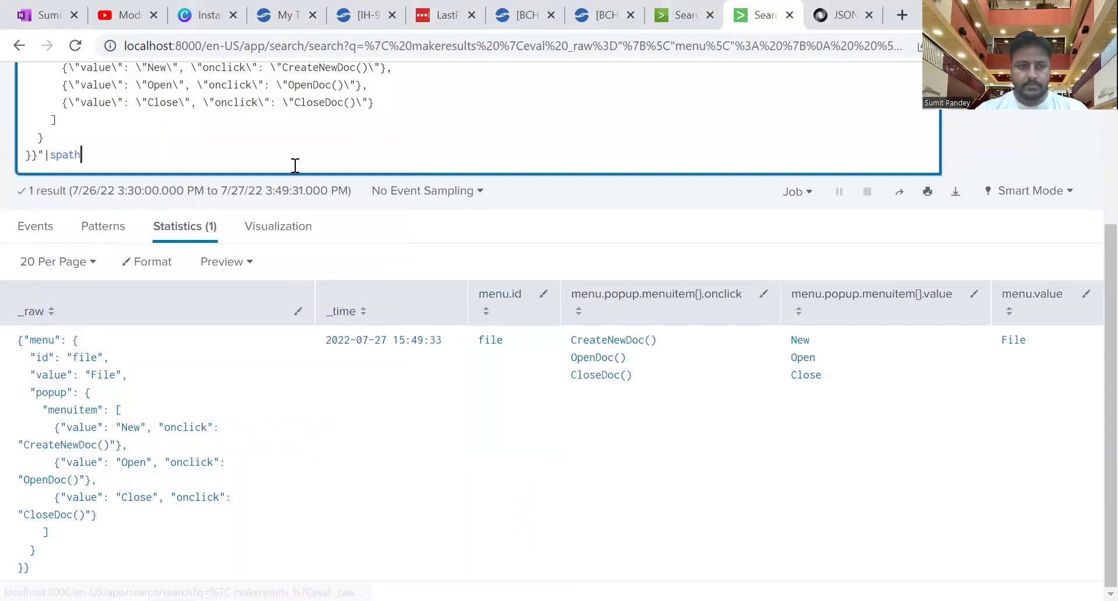
Compare the menu, id, value, popup and menuitem keys in the JSON with the extracted field columns in the results
scroll(263, 132, up, 3)
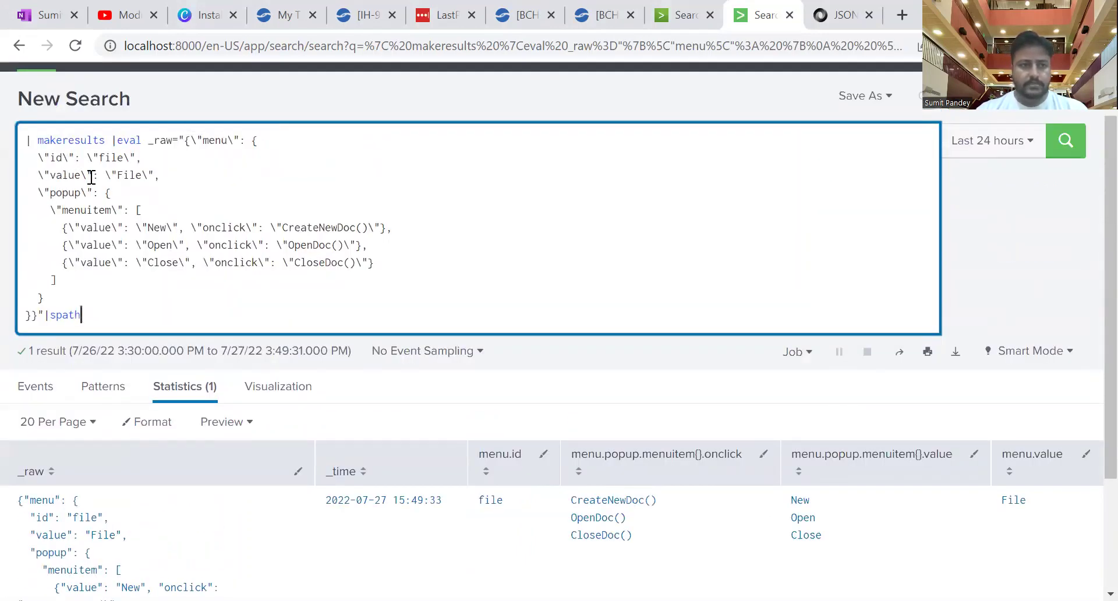
double_click(208, 141)
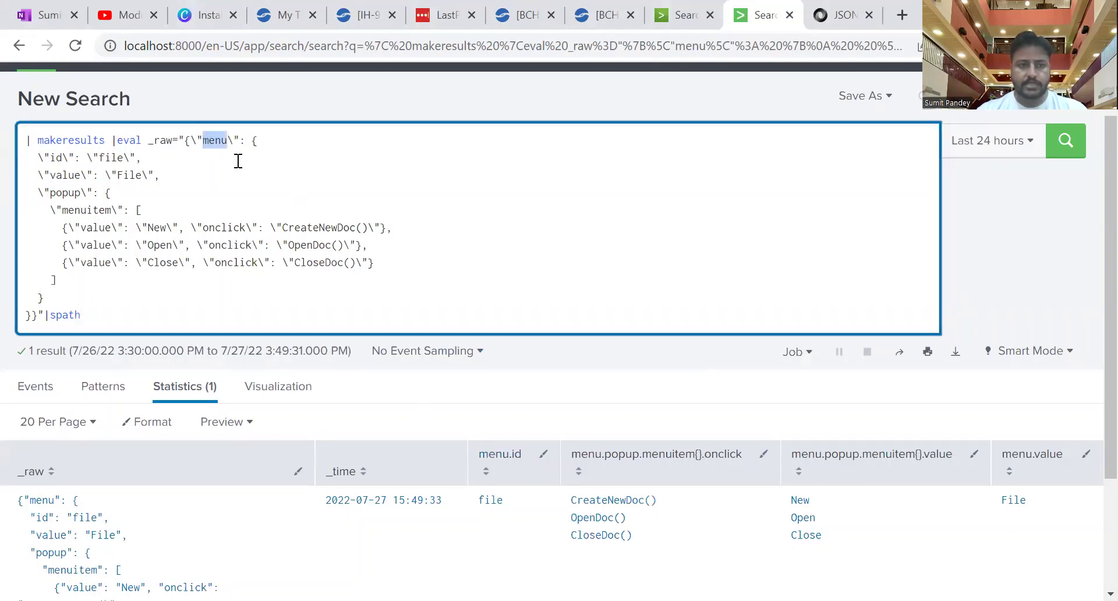
click(227, 156)
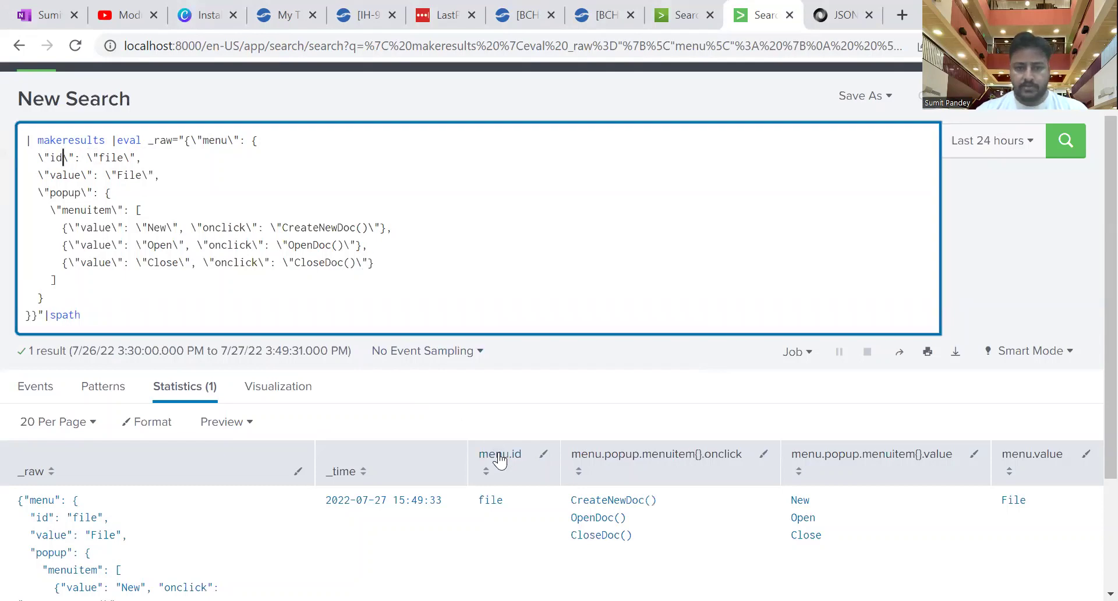
click(106, 157)
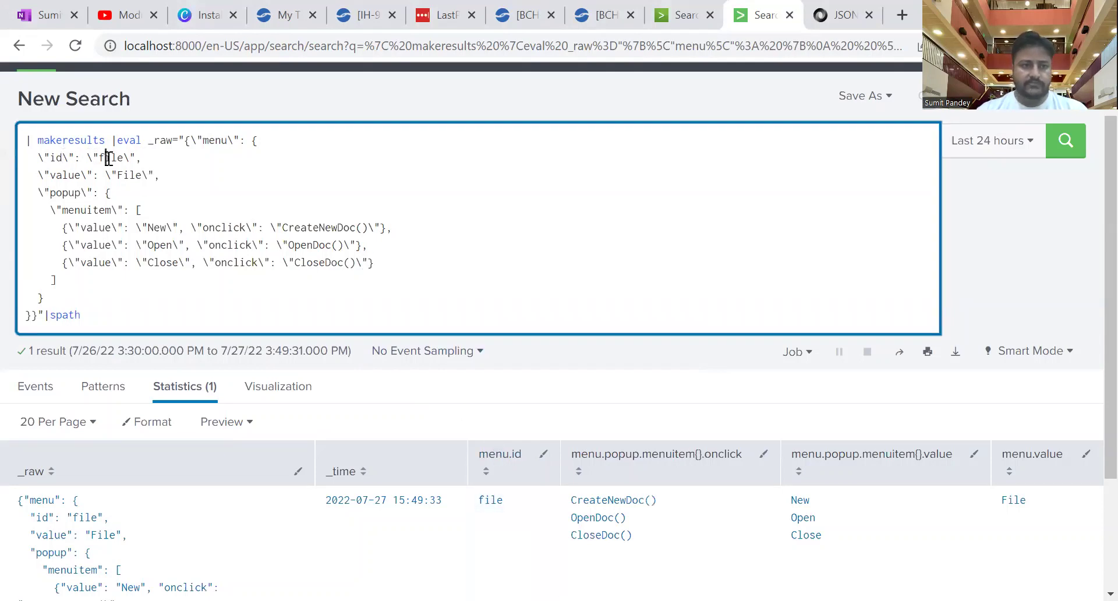
double_click(61, 176)
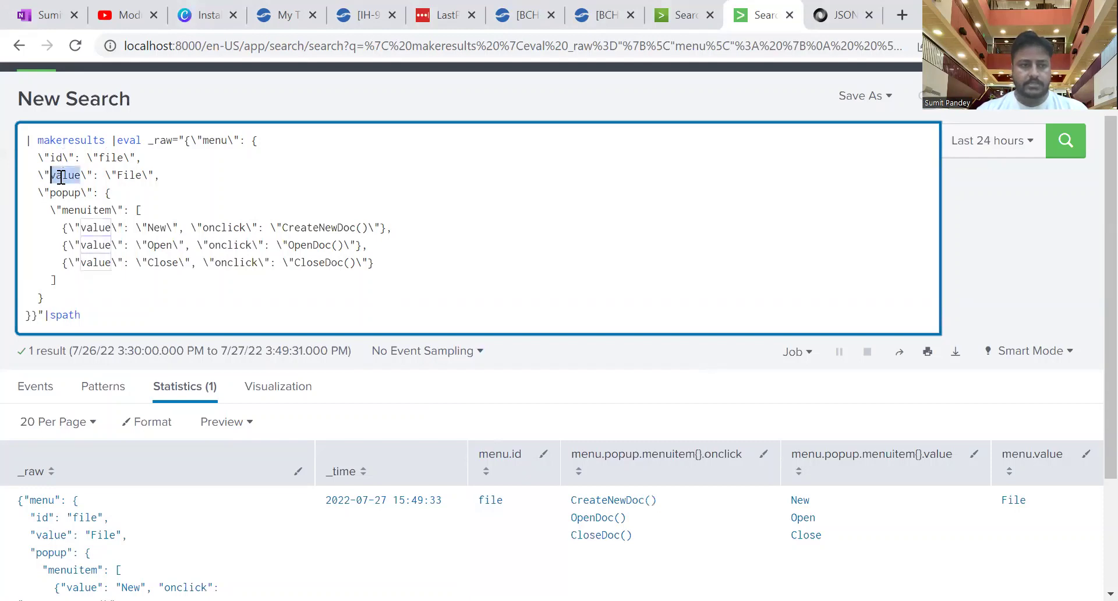
click(150, 175)
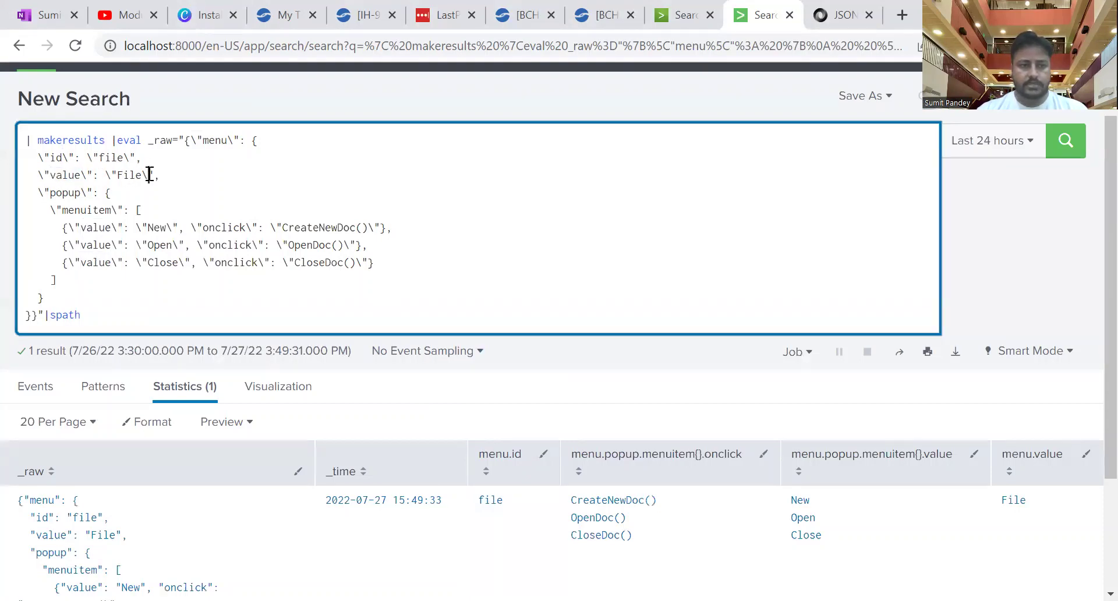
double_click(219, 140)
click(291, 185)
double_click(129, 176)
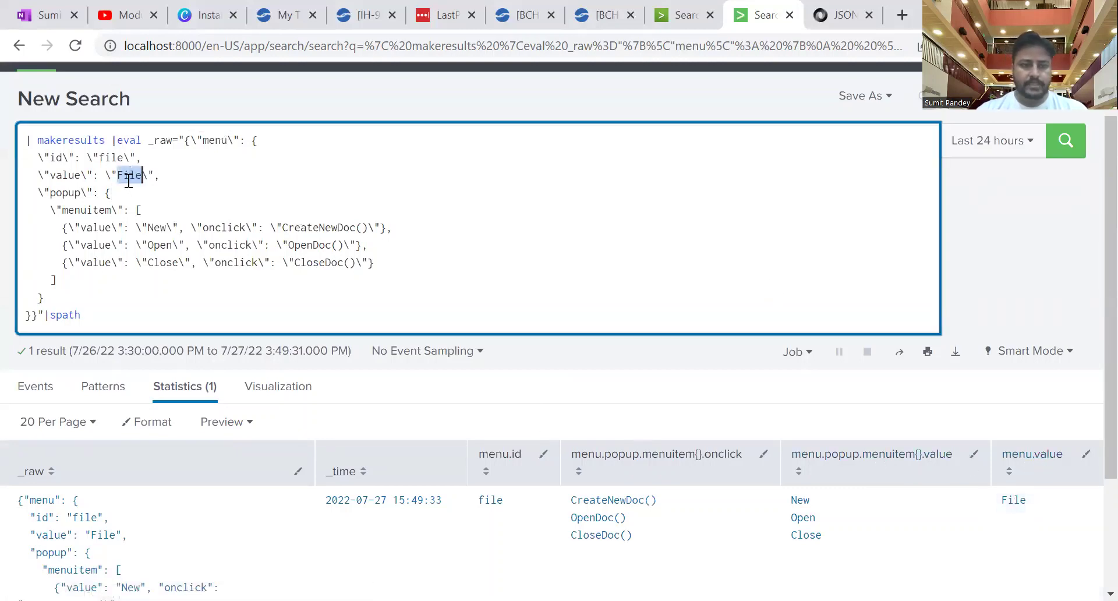
click(176, 178)
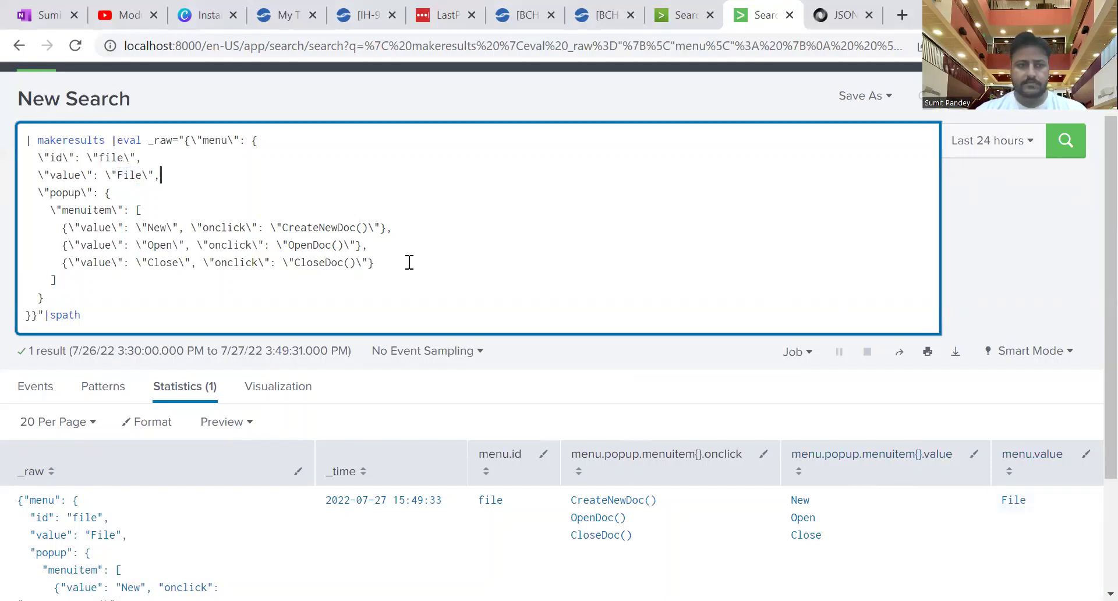
double_click(62, 192)
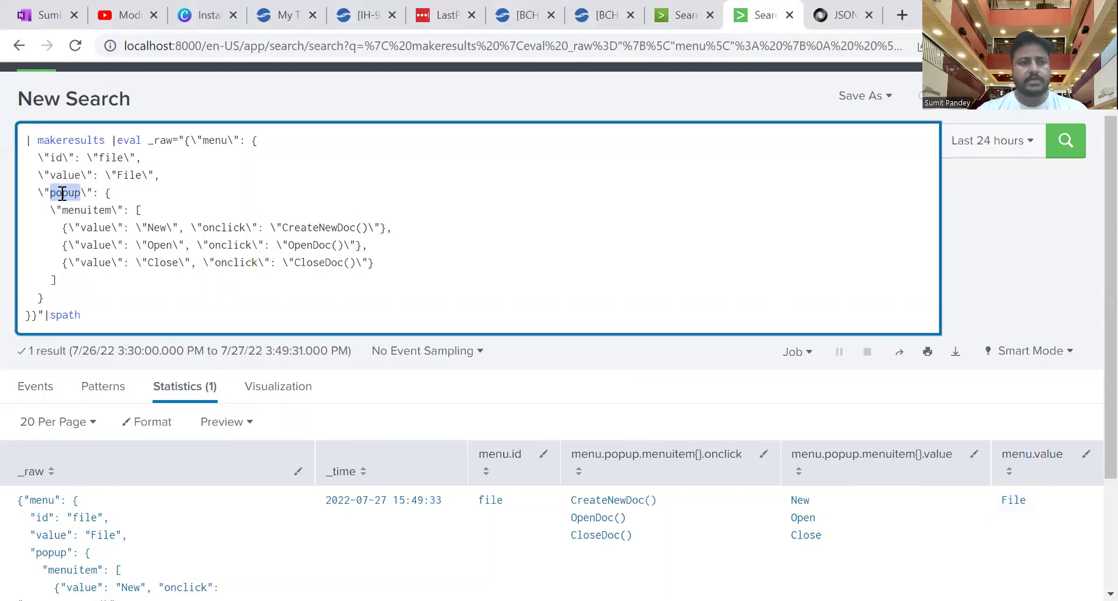
click(77, 210)
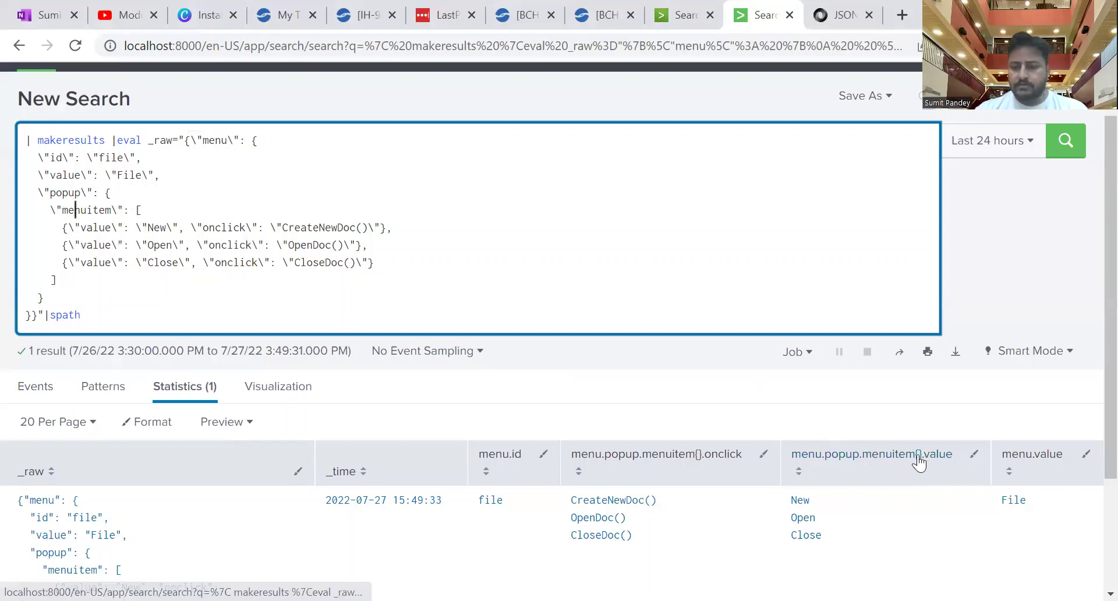
drag(918, 465, 215, 254)
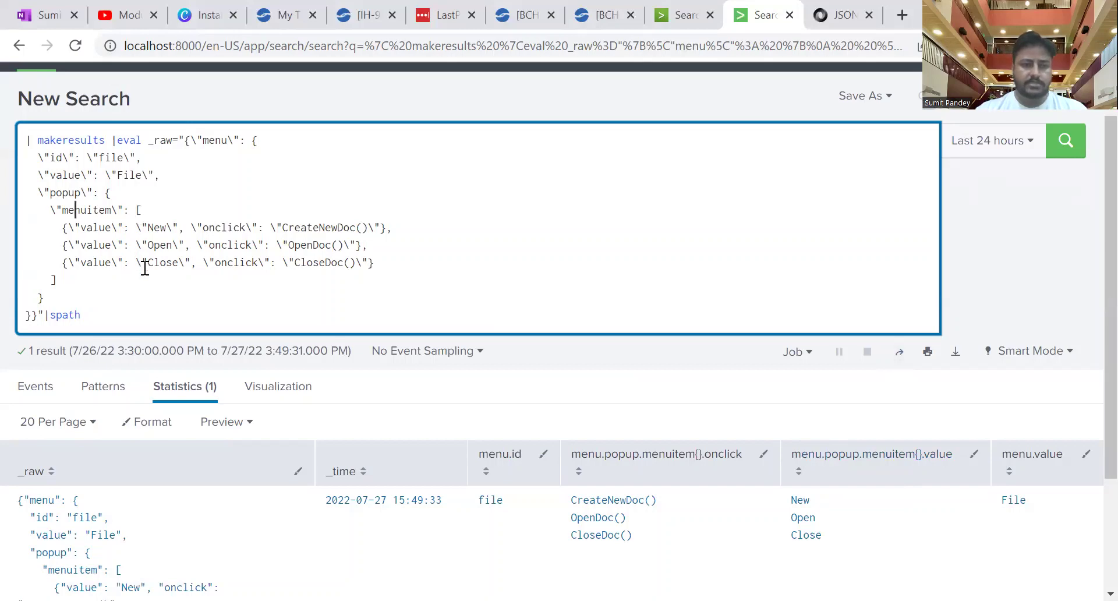
Limit the spath command to the menu.id path and run the search
click(117, 311)
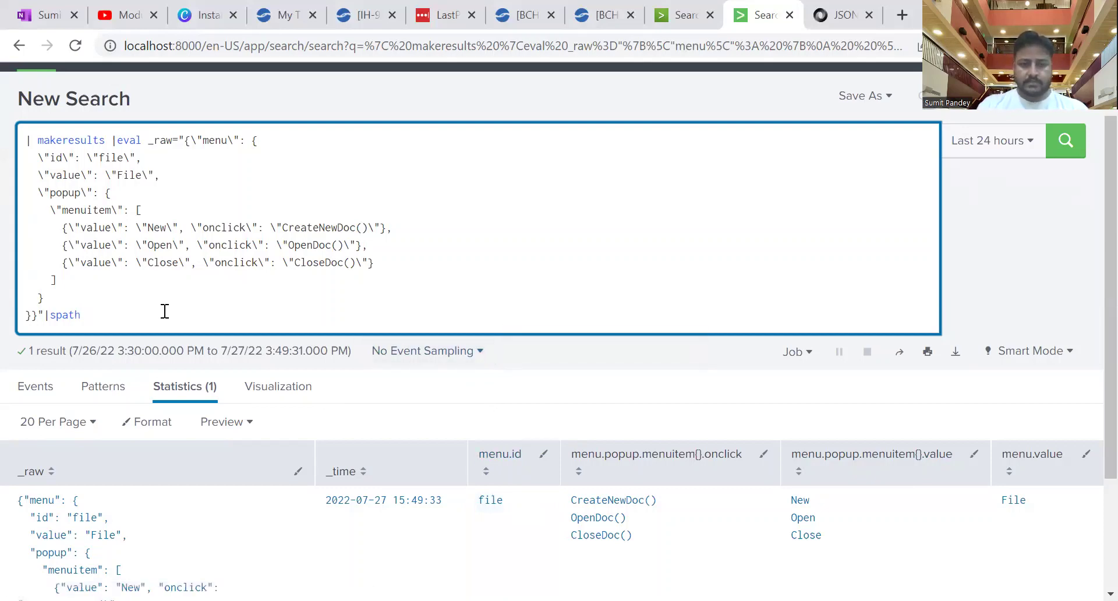
text(menu)
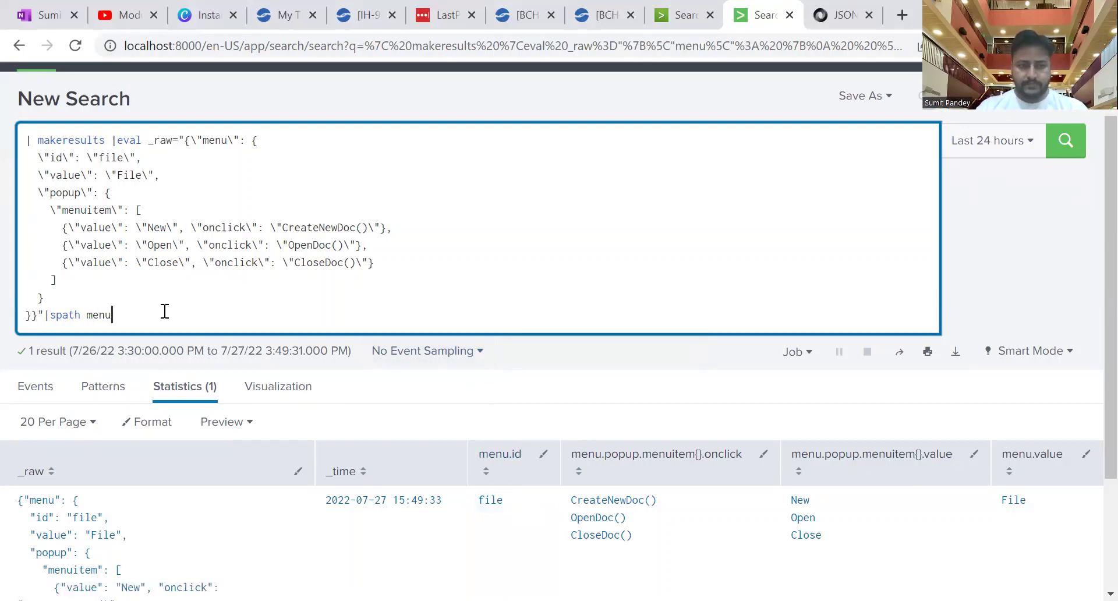
text(.id)
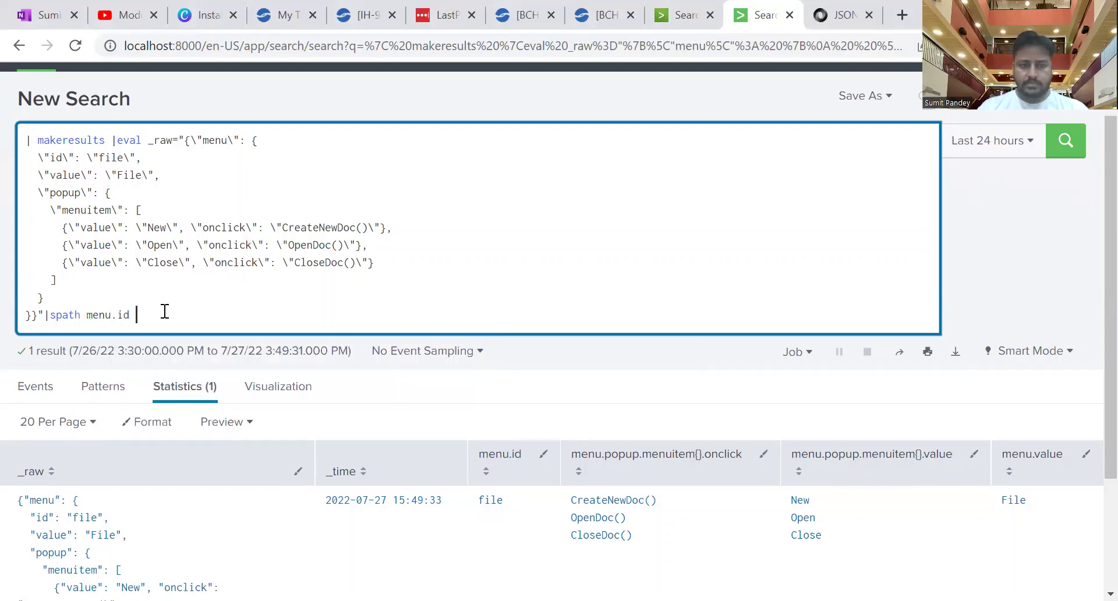
key(Return)
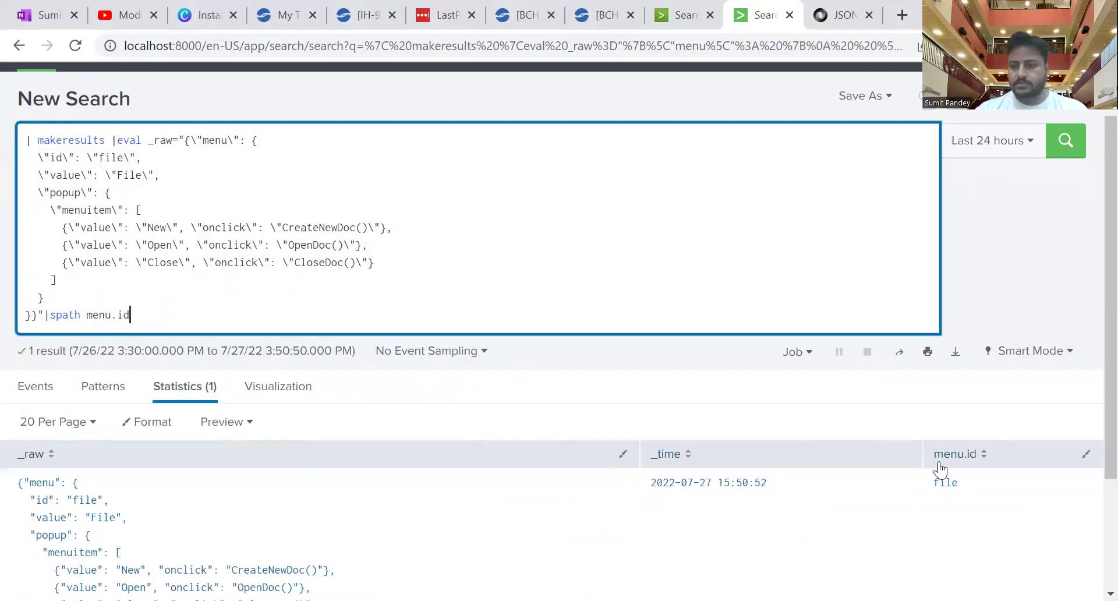
Add output=menu_Id to the spath command and run the search
text(output)
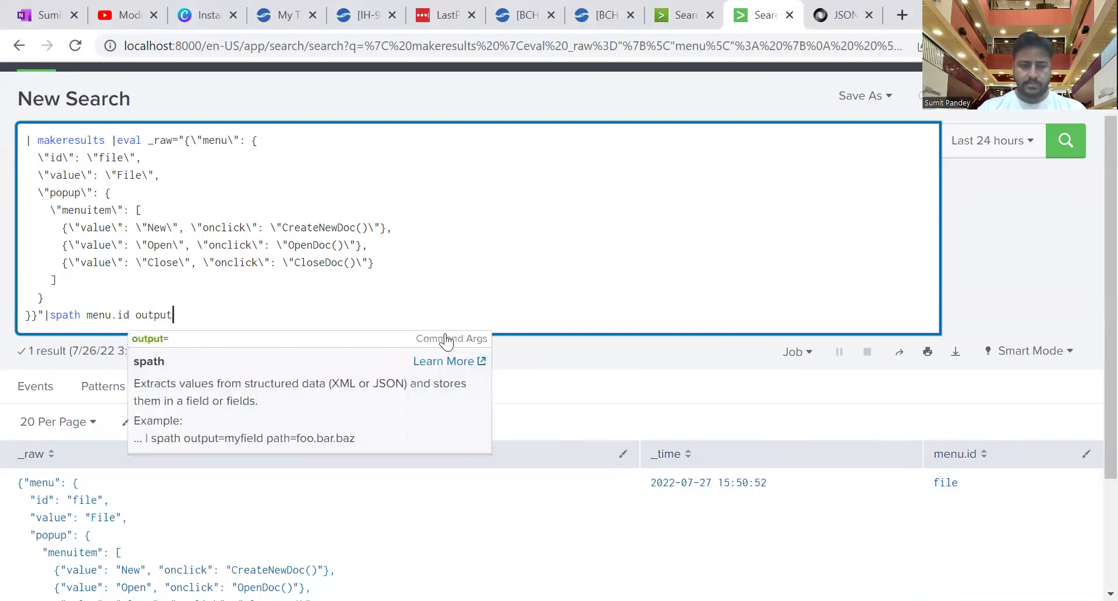
text(=)
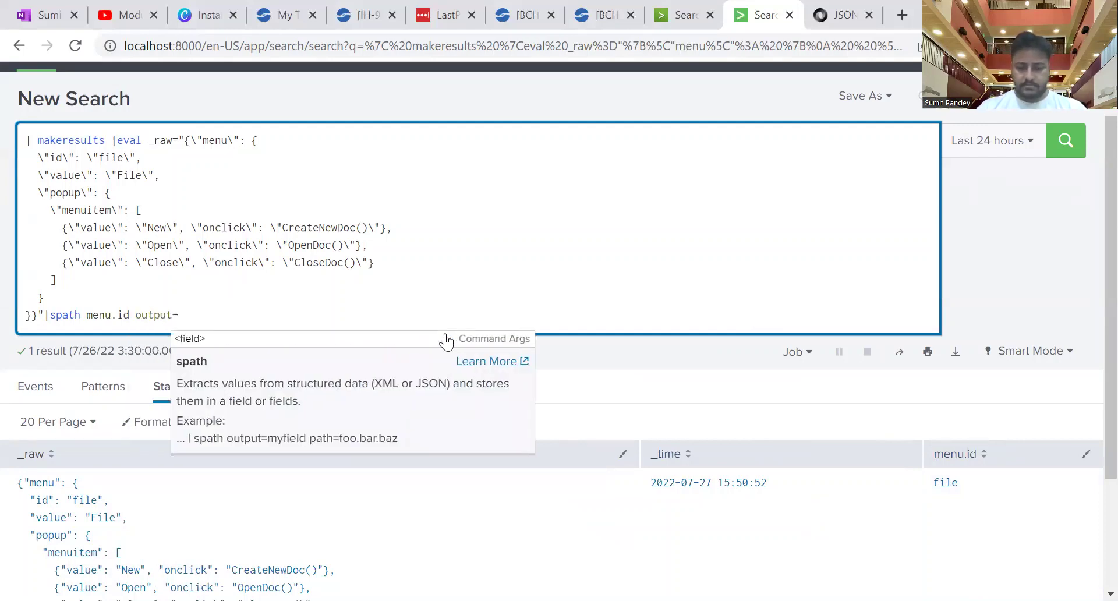
text(menu_Id)
key(Return)
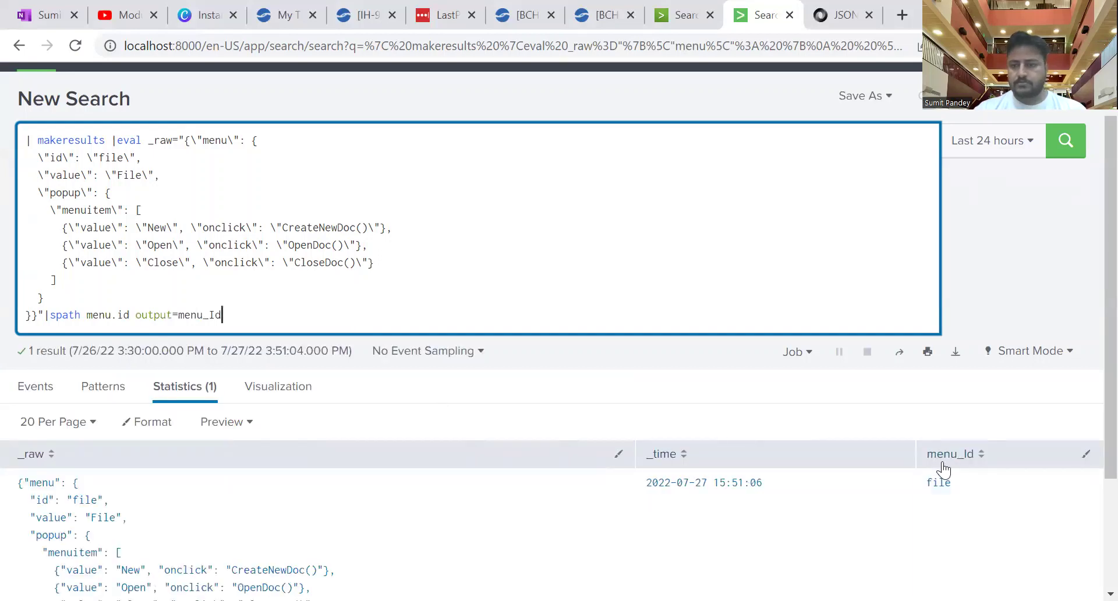
Append |stats count by menu_Id to the query and run the search
text(|stats)
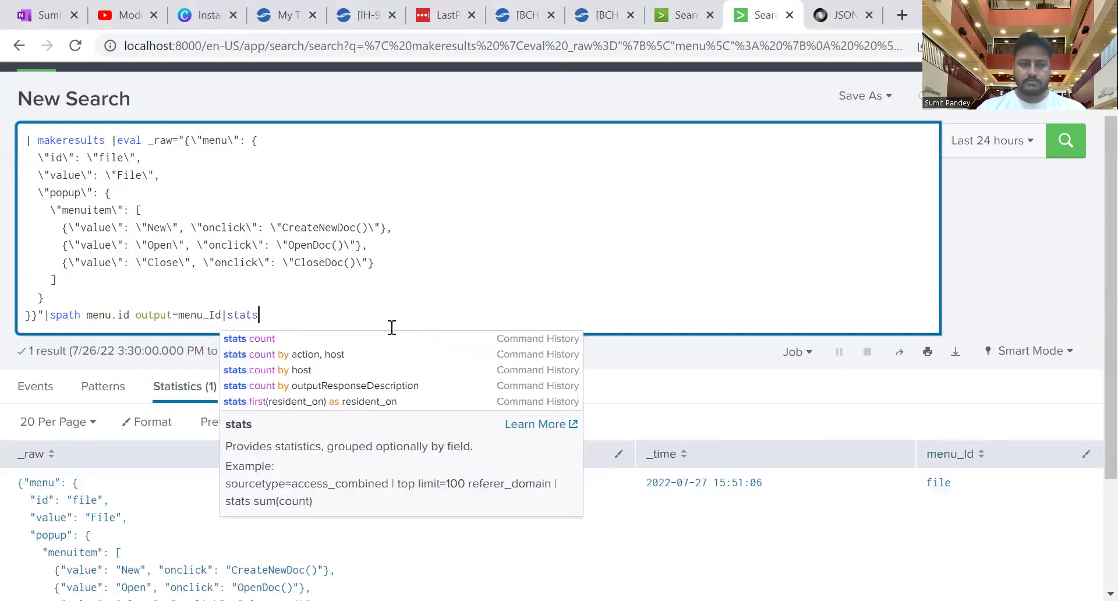
text( count by menu)
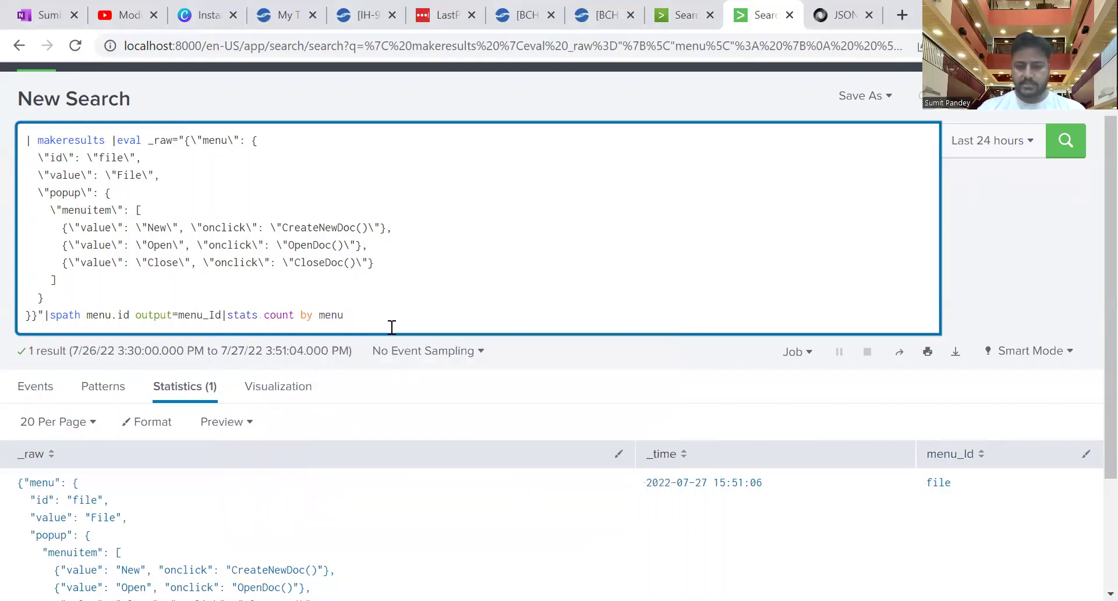
text(_Id)
key(Return)
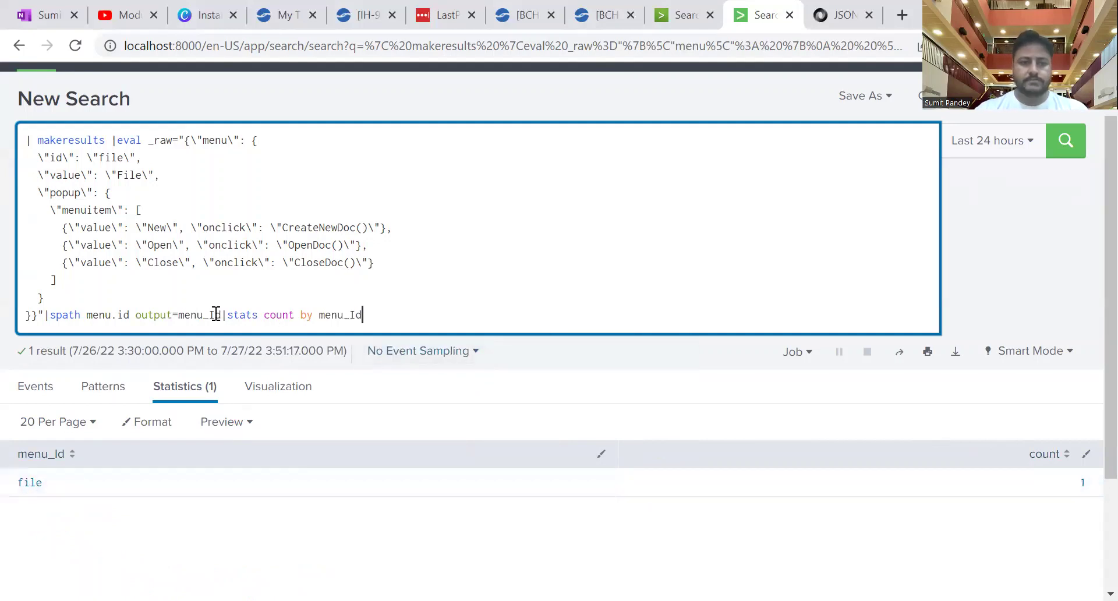
Remove the path, output and stats parts after spath and rerun the search with plain |spath
click(88, 315)
key(shift+End)
key(BackSpace)
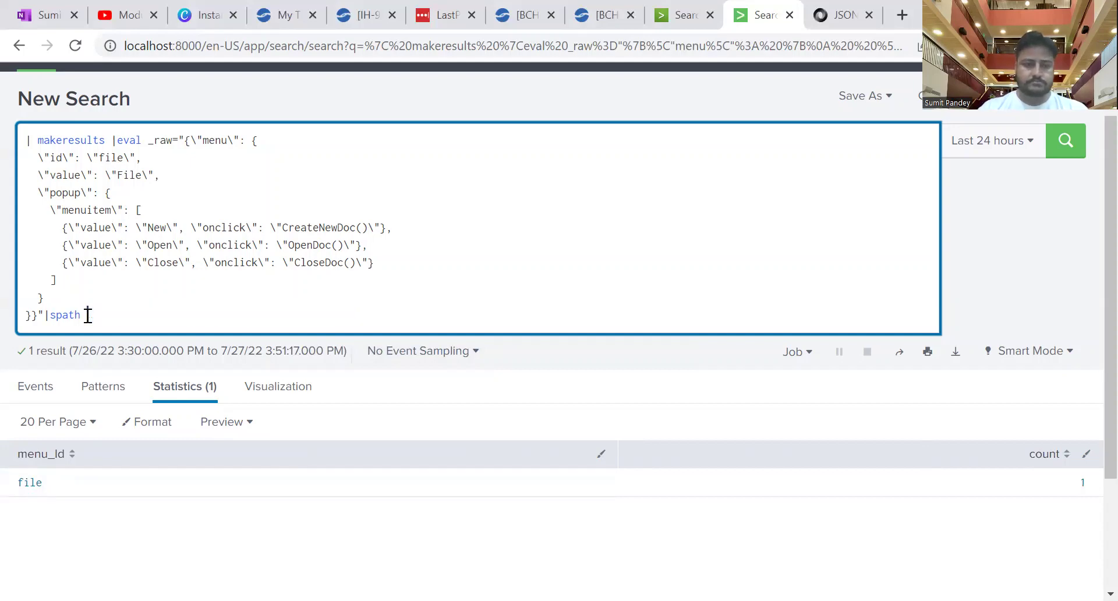
key(Return)
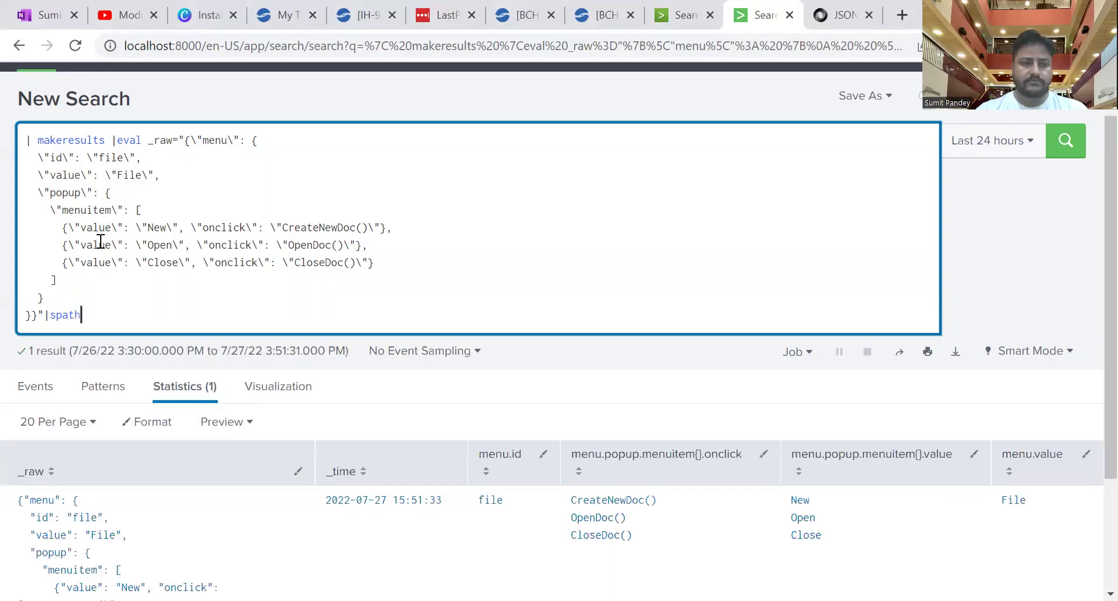
Start a nested path after spath with menu.popup, copying the popup key from the JSON
double_click(210, 140)
click(114, 315)
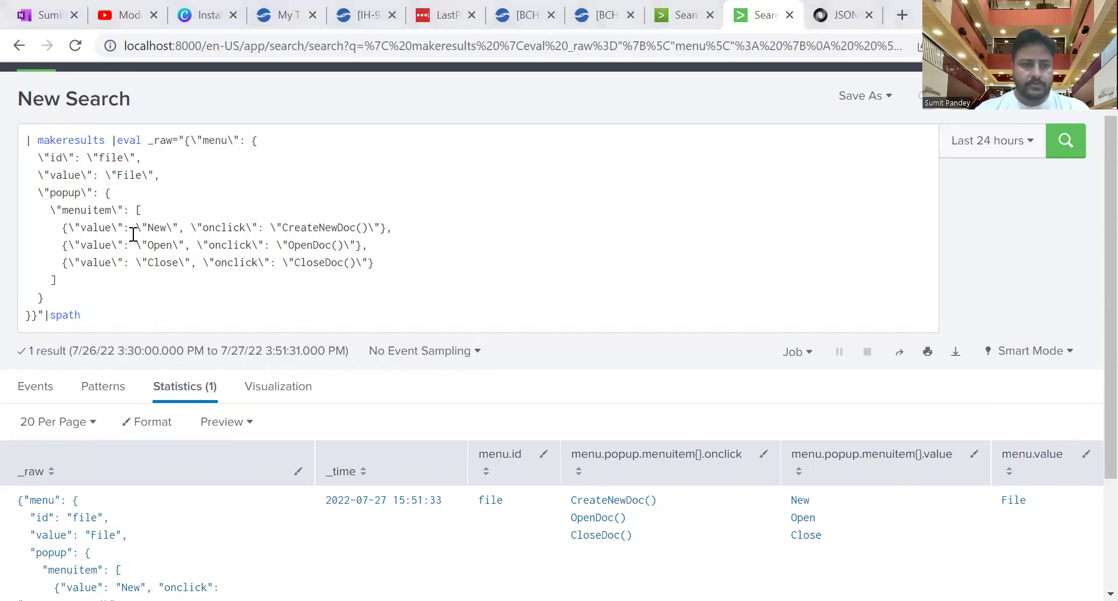
double_click(91, 211)
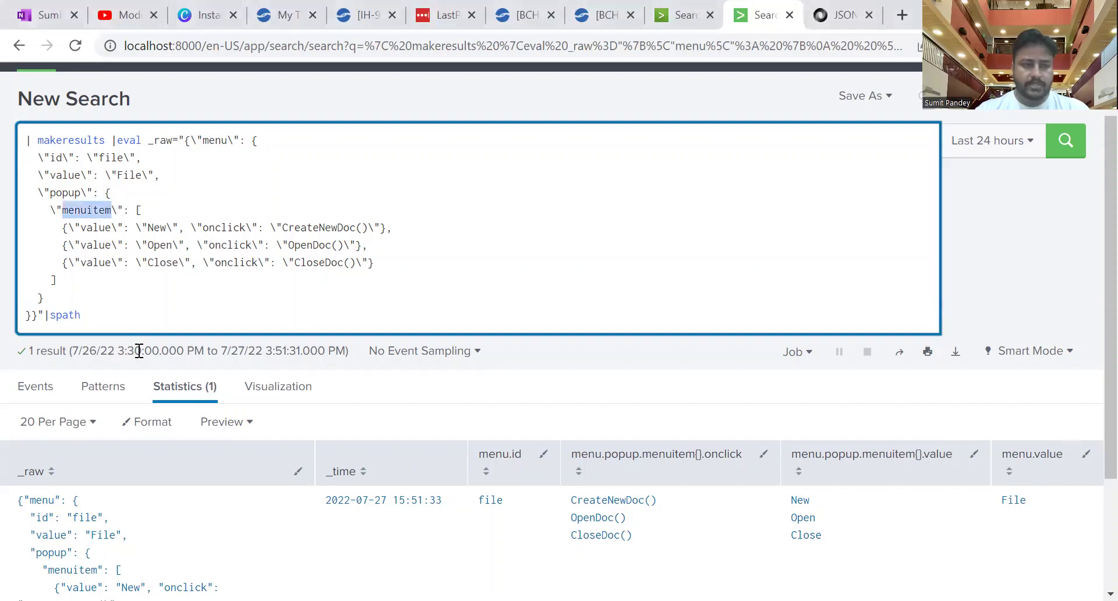
click(120, 315)
text(menu.)
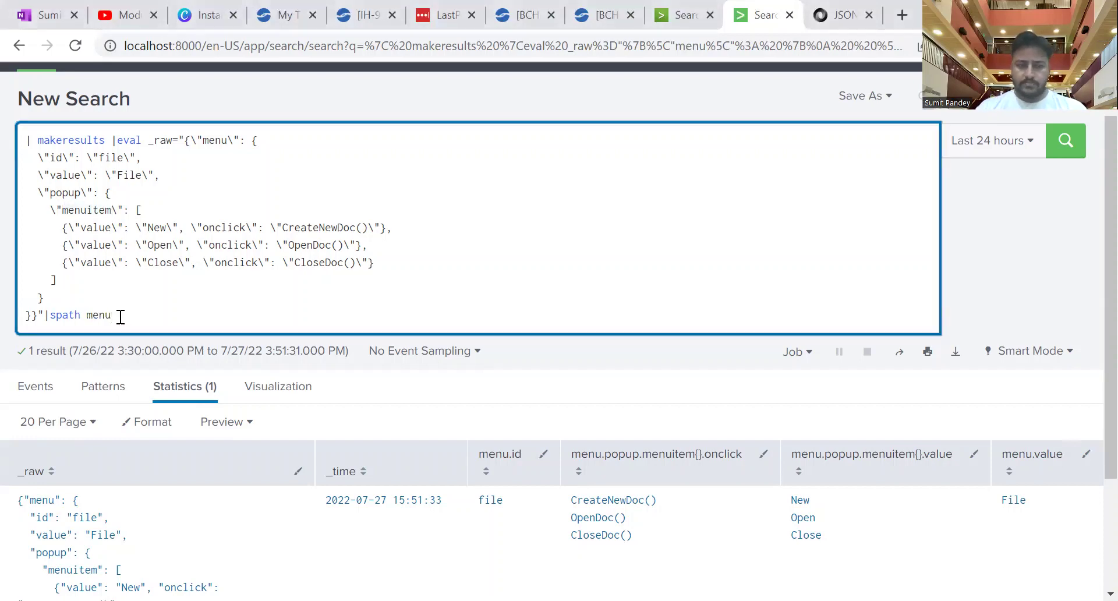
double_click(62, 194)
key(ctrl+c)
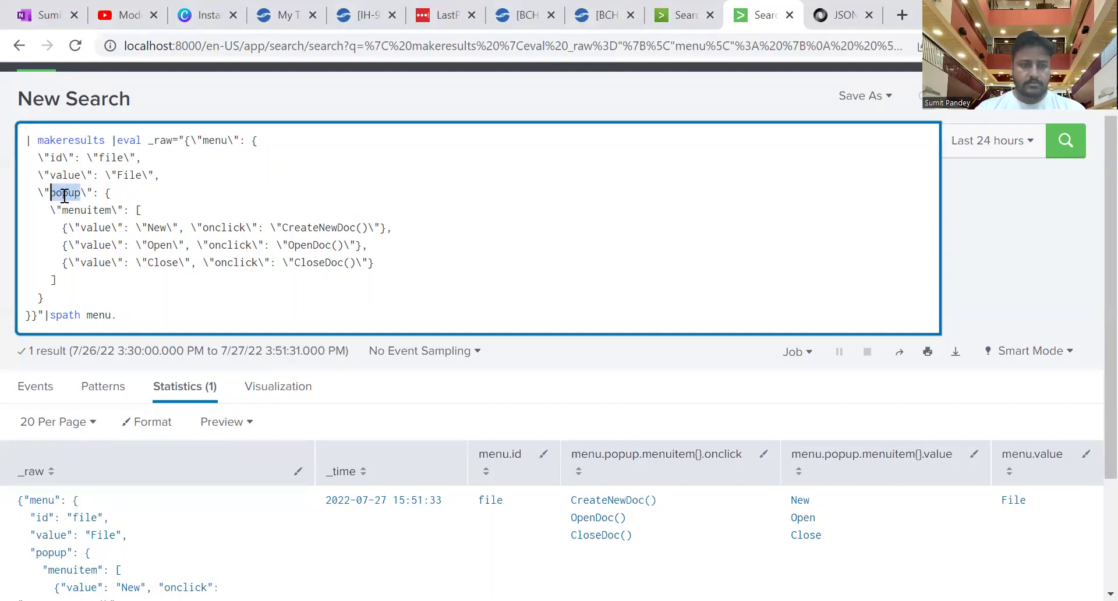
click(173, 308)
key(ctrl+v)
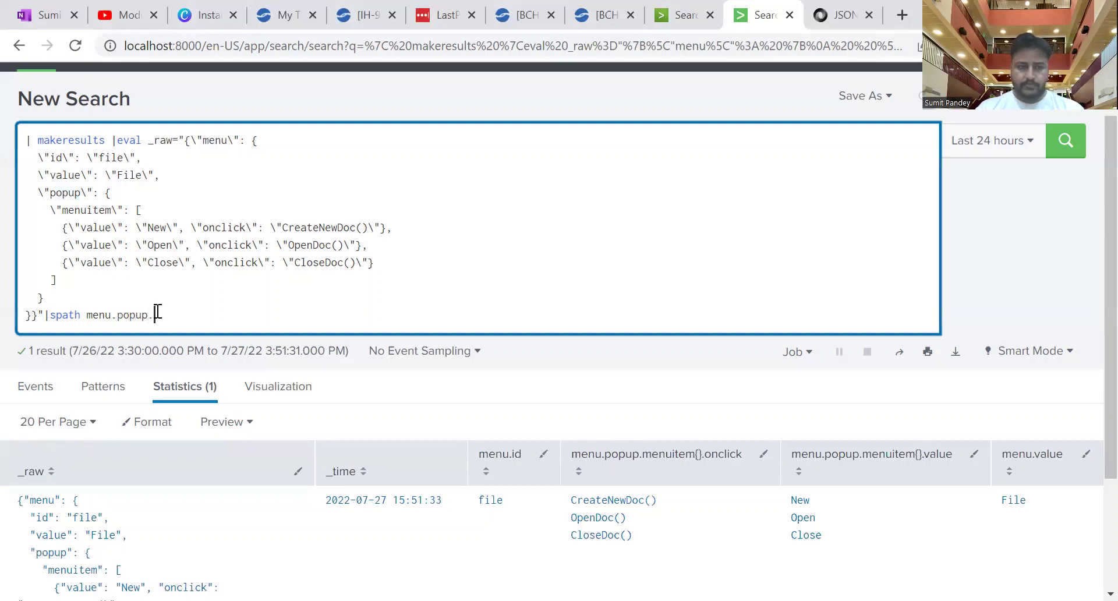
Extend the spath path to menu.popup.menuitem{} using the menuitem key from the JSON, and run the search
double_click(79, 210)
key(ctrl+c)
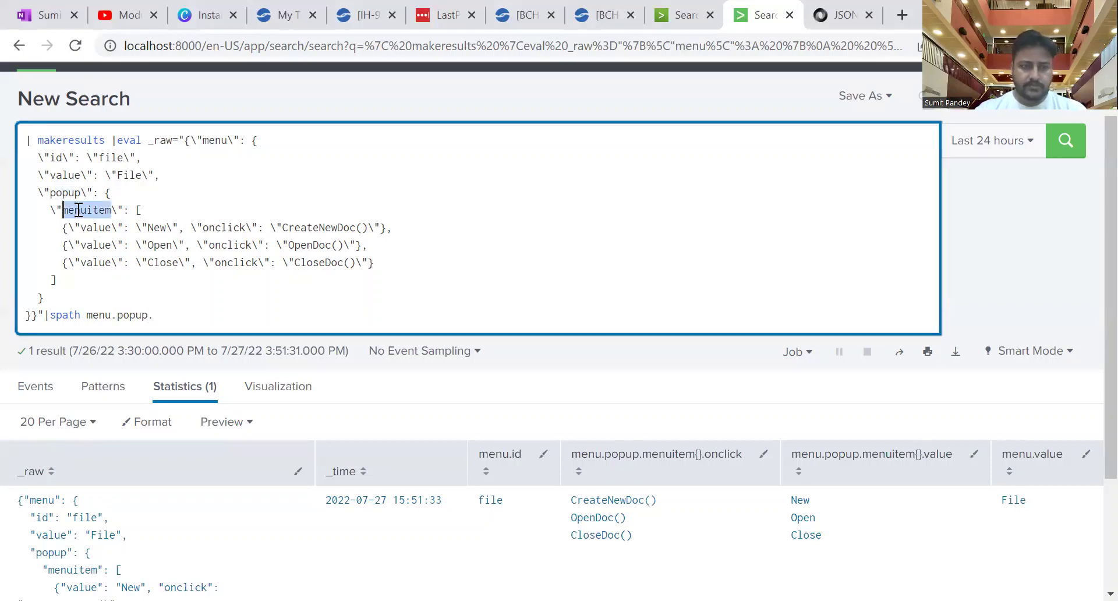
click(187, 310)
key(ctrl+v)
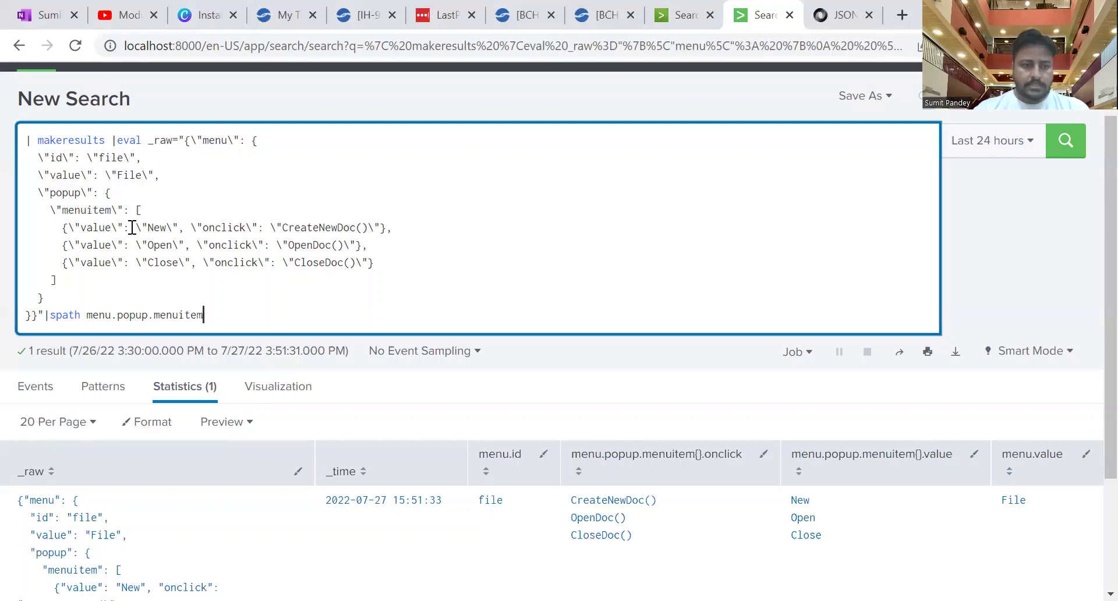
text({)
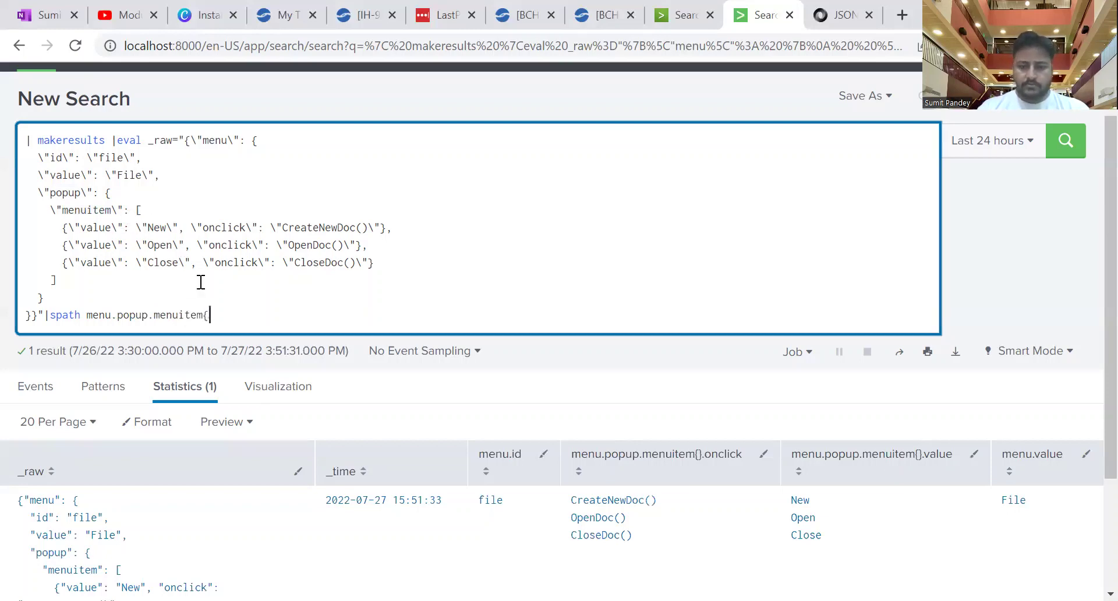
text(})
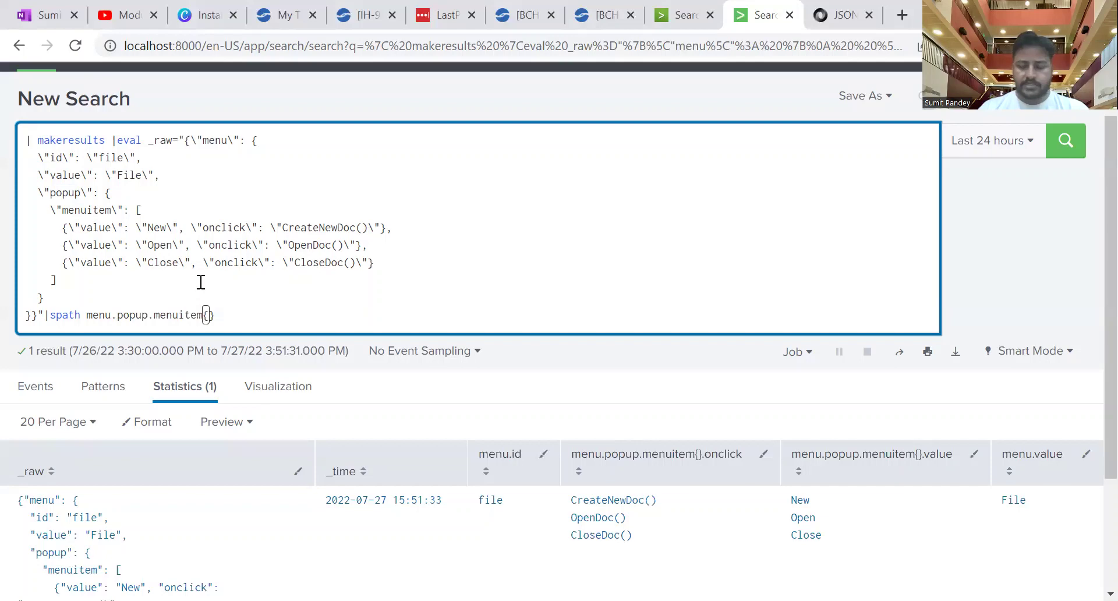
key(Return)
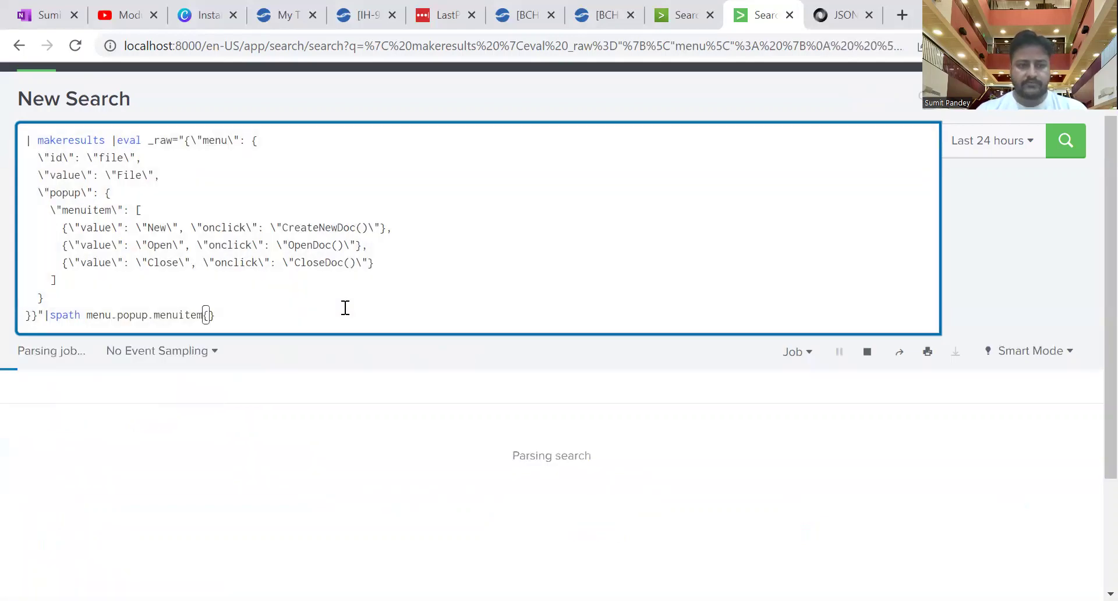
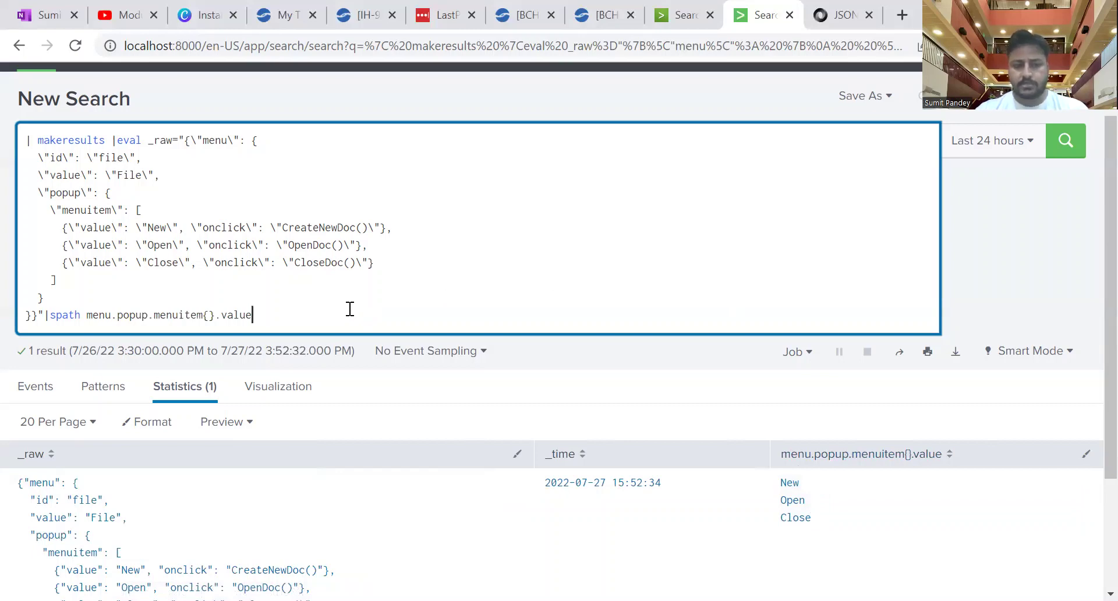
Add output=menu_item_values to the spath command for menu.popup.menuitem{}.value and run the search
text(output)
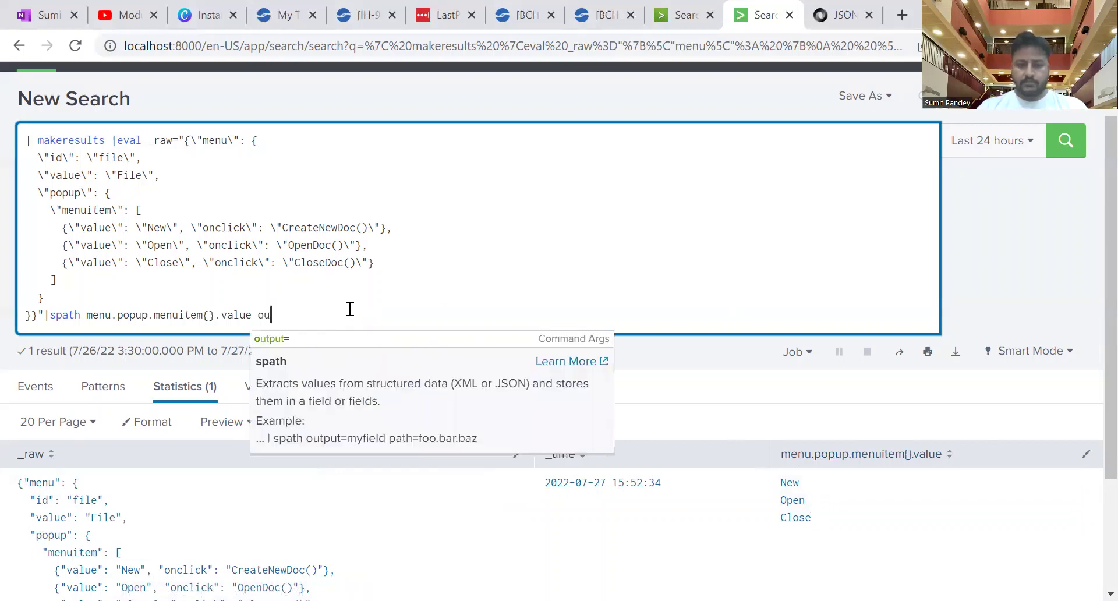
key(BackSpace)
key(BackSpace)
key(BackSpace)
text(n)
key(BackSpace)
text(p)
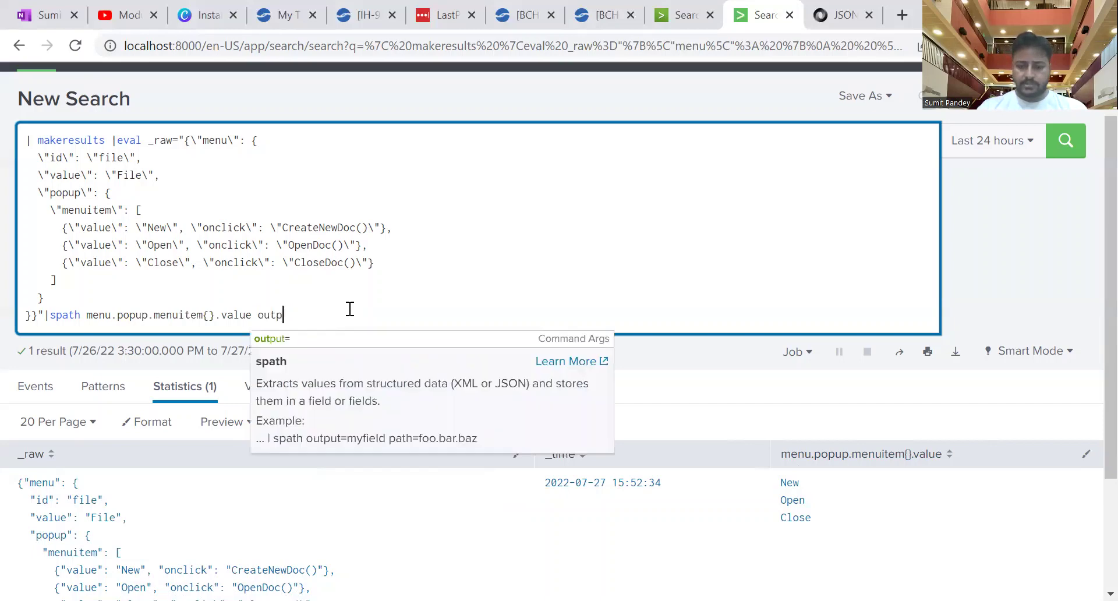
text(ut=)
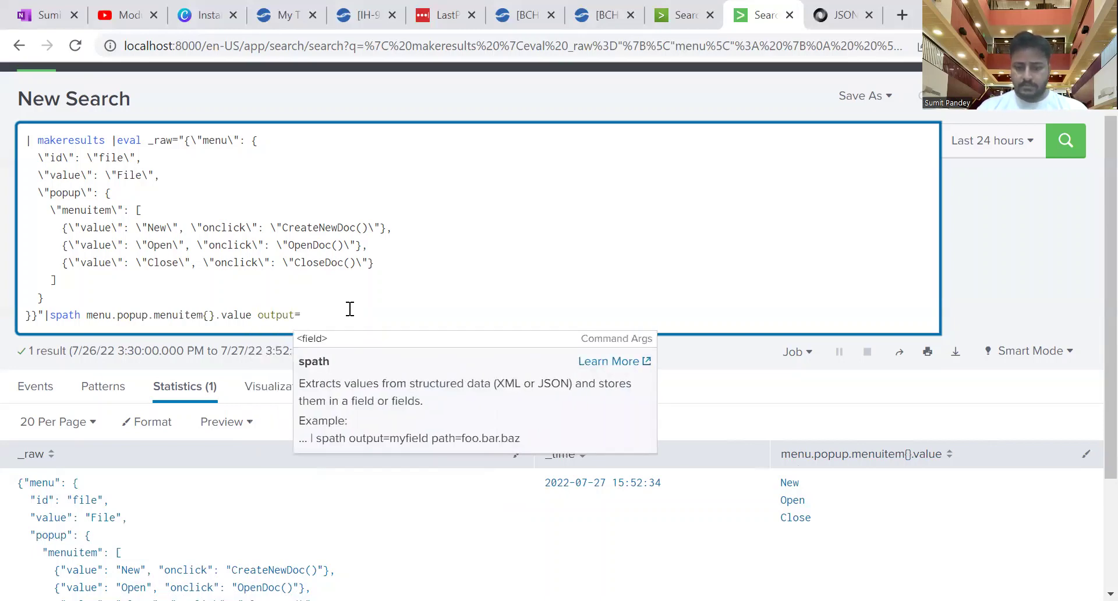
text(menu)
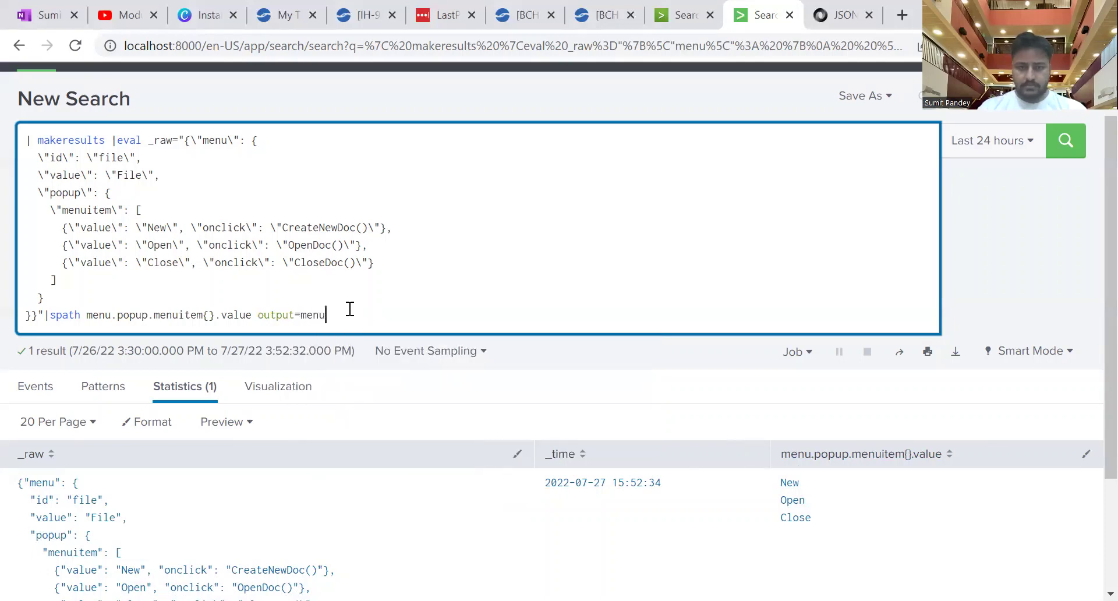
text(_item_values)
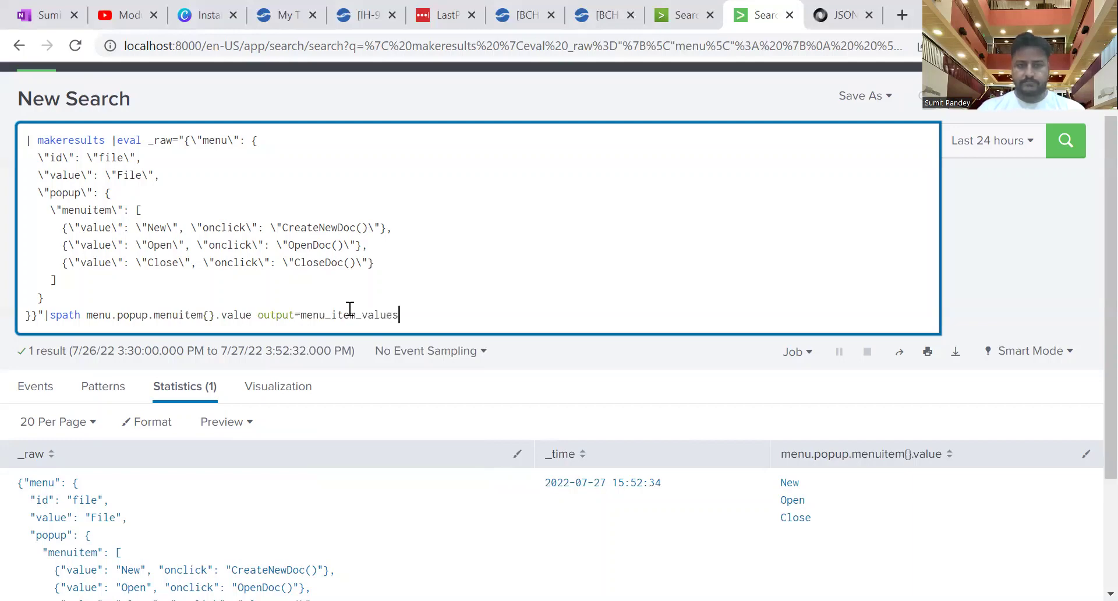
key(Return)
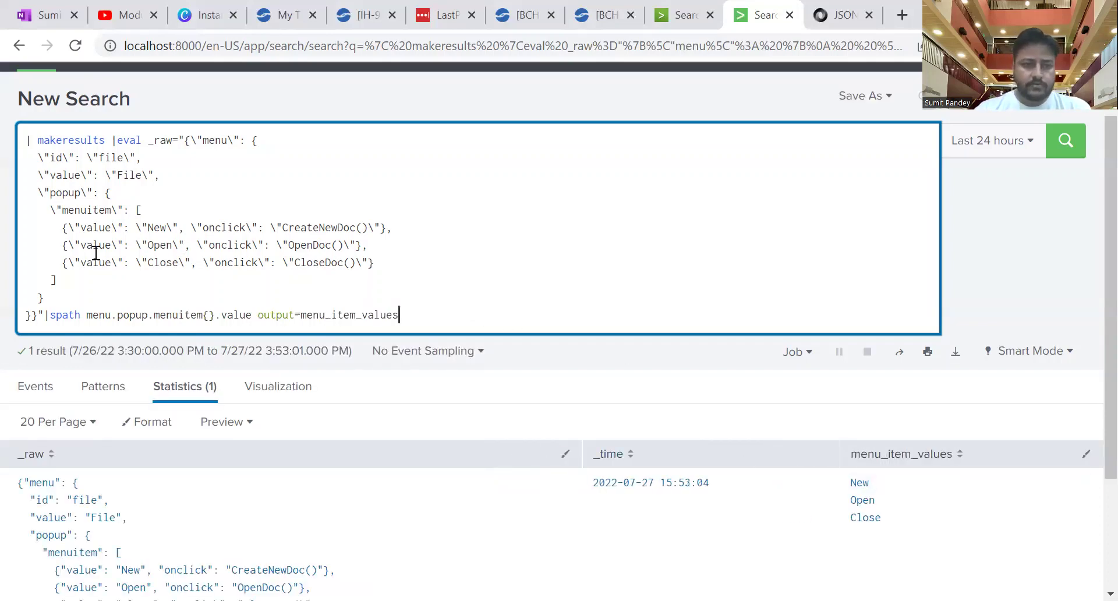
Duplicate the whole spath command at the end of the query, separated by a pipe
double_click(219, 247)
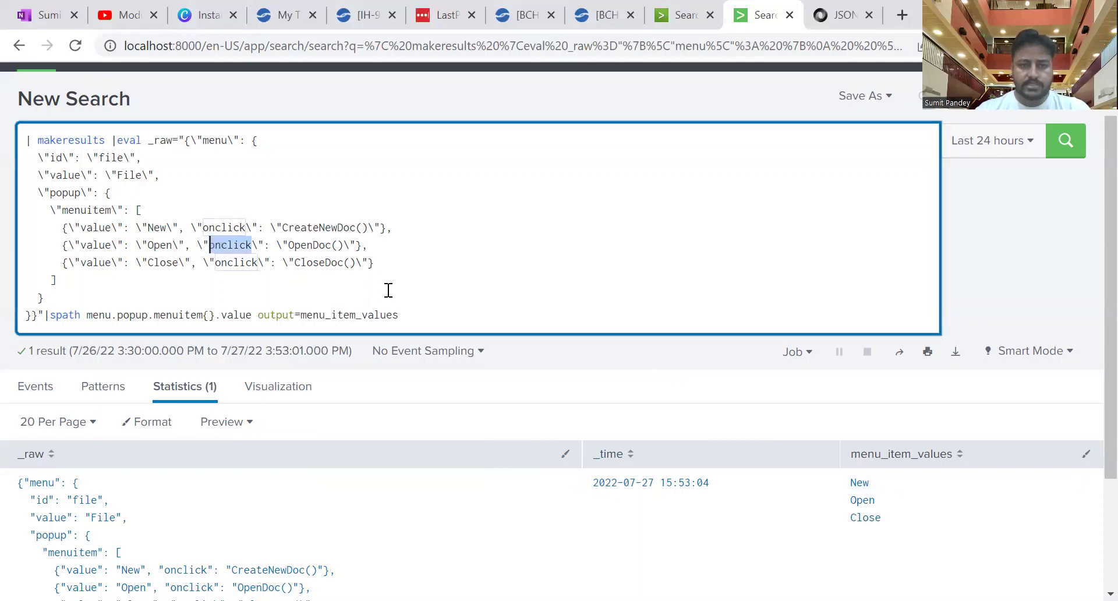
click(406, 314)
drag(407, 314, 52, 314)
key(ctrl+c)
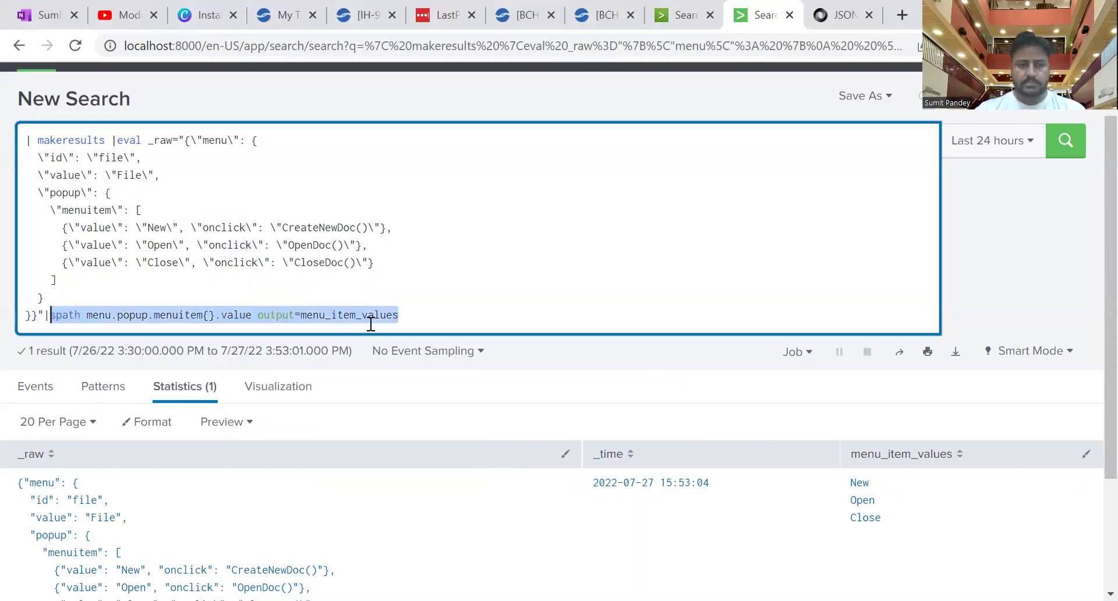
click(457, 305)
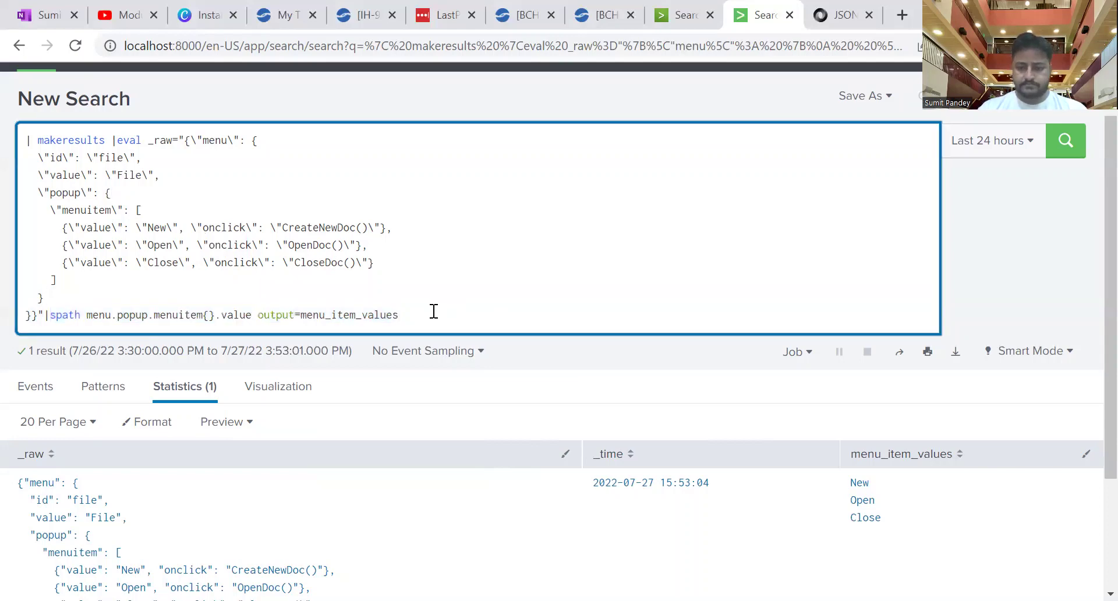
text(|)
key(ctrl+v)
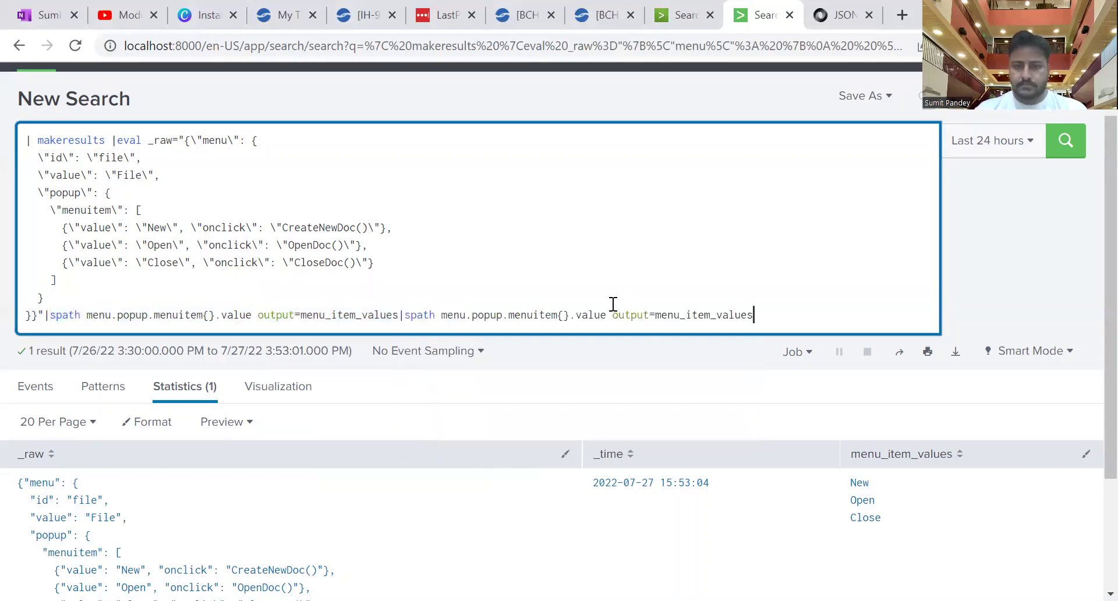
Change the second spath command's path to menu.popup.menuitem{}.onclick
double_click(597, 315)
text(onlick)
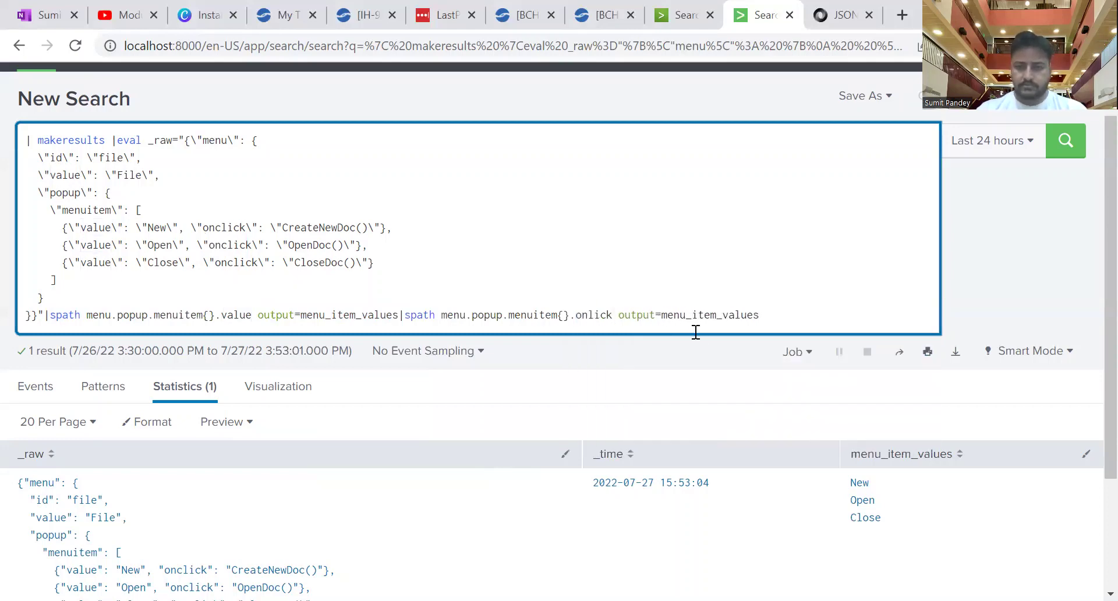
click(588, 316)
text(c)
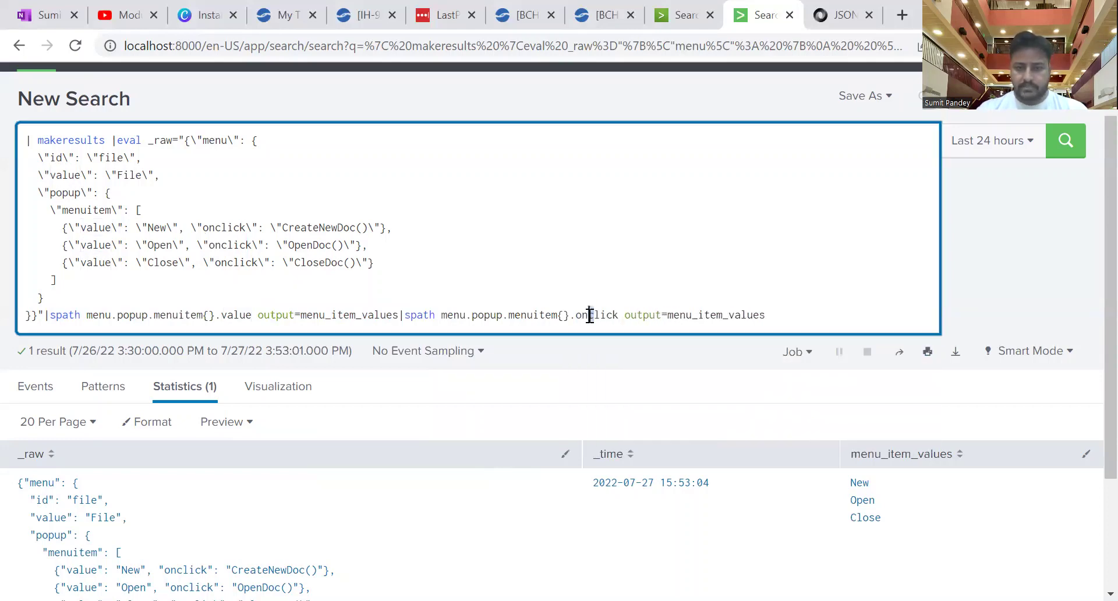
Change the second spath command's output field name to menu_item_onclicks and run the search
click(772, 314)
key(BackSpace)
key(BackSpace)
key(BackSpace)
key(BackSpace)
key(BackSpace)
key(BackSpace)
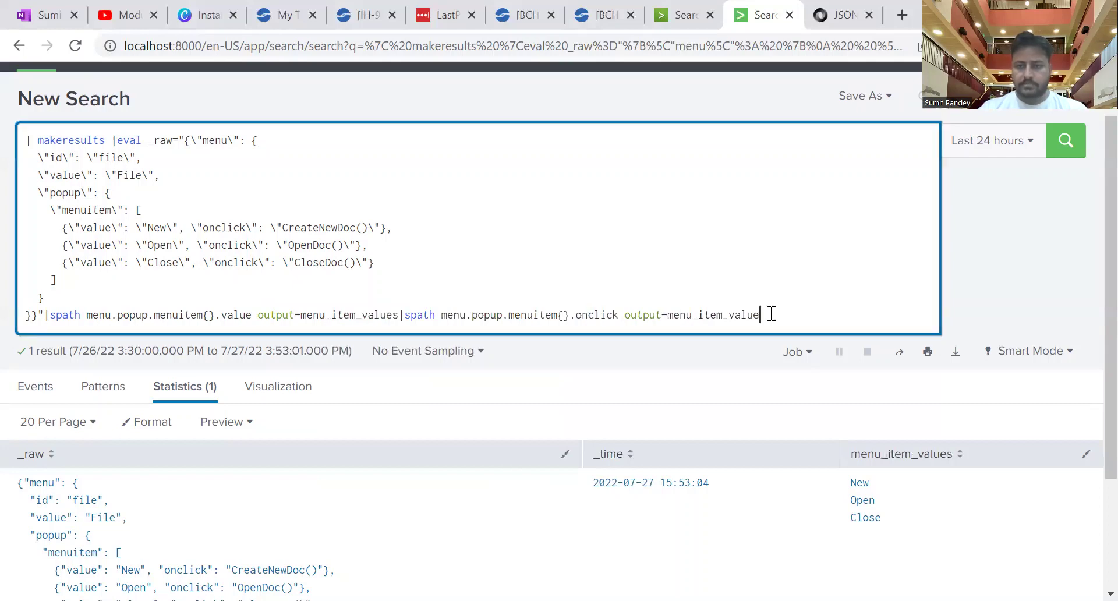
text(on)
text(click)
text(cks)
key(Return)
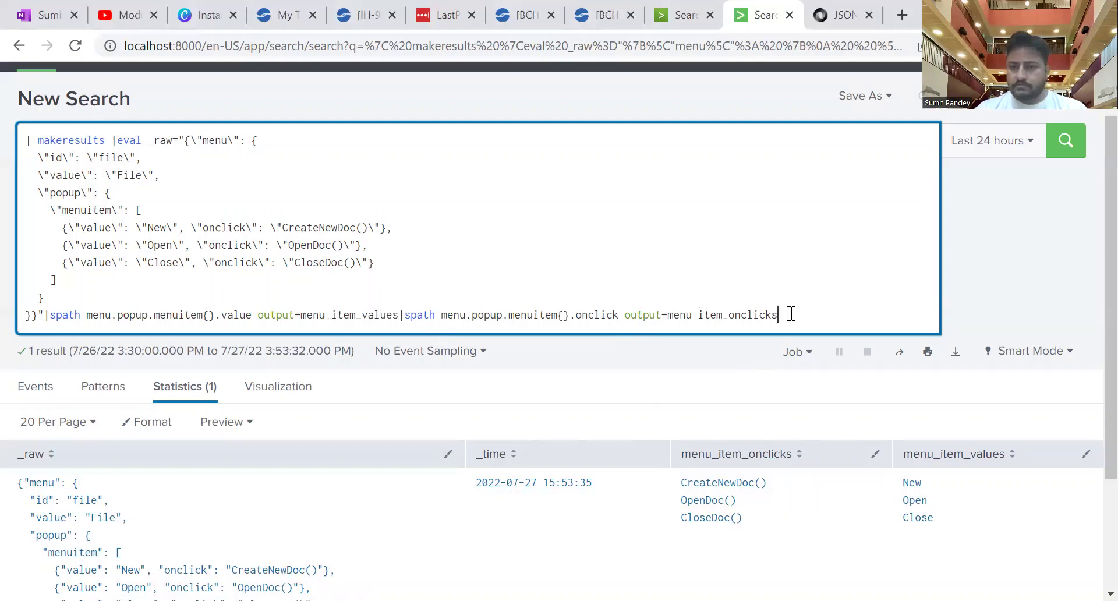
Replace the three objects in the menuitem array with the single string "This is text JOSN extraction"
drag(779, 315, 90, 316)
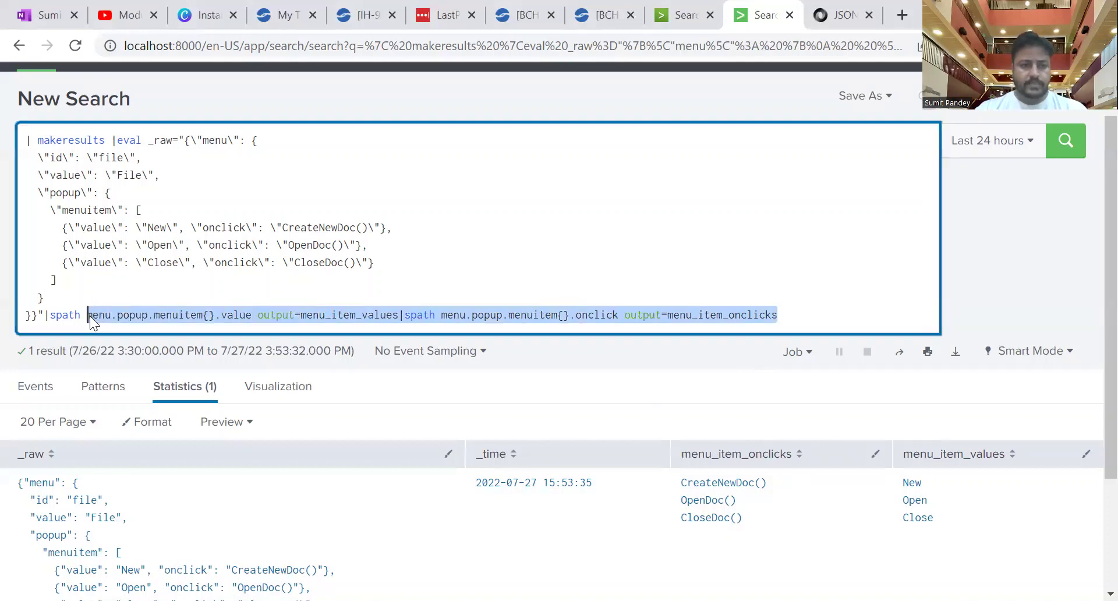
click(237, 295)
drag(375, 261, 364, 265)
click(379, 261)
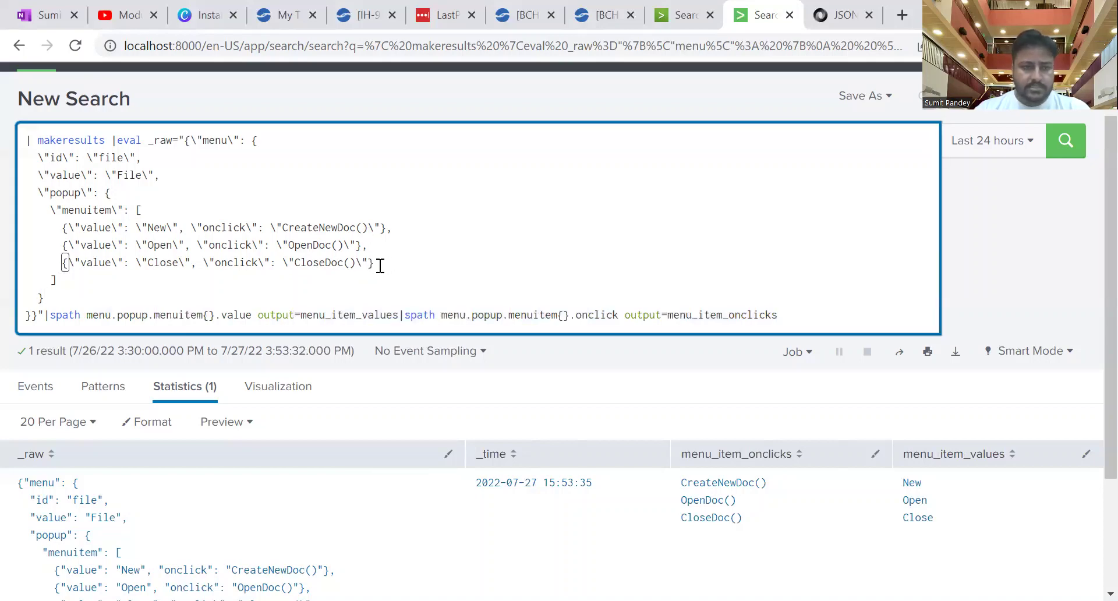
drag(244, 260, 58, 236)
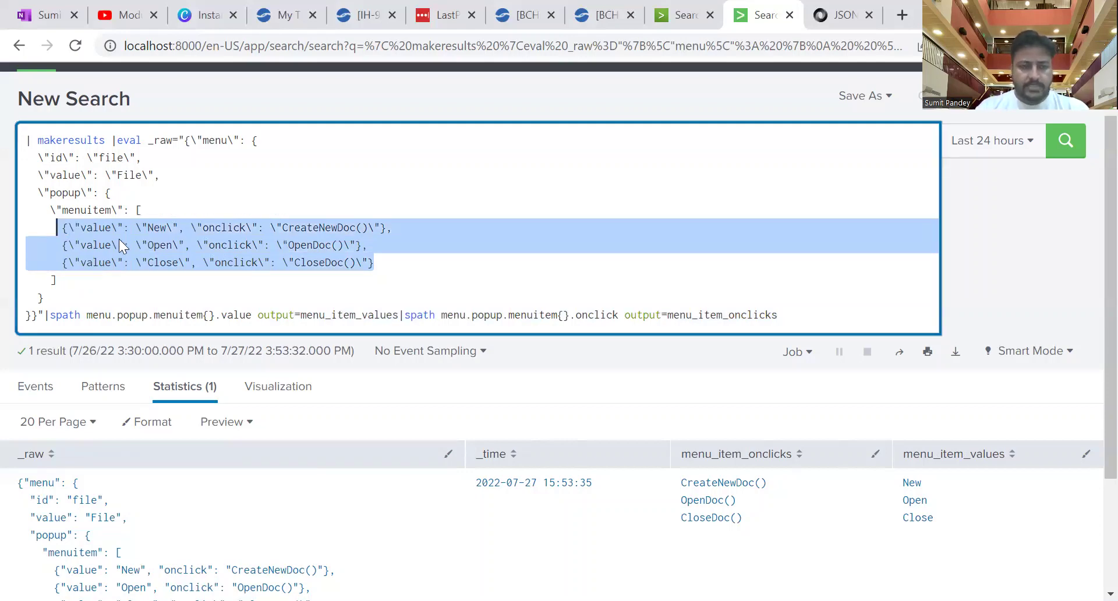
key(BackSpace)
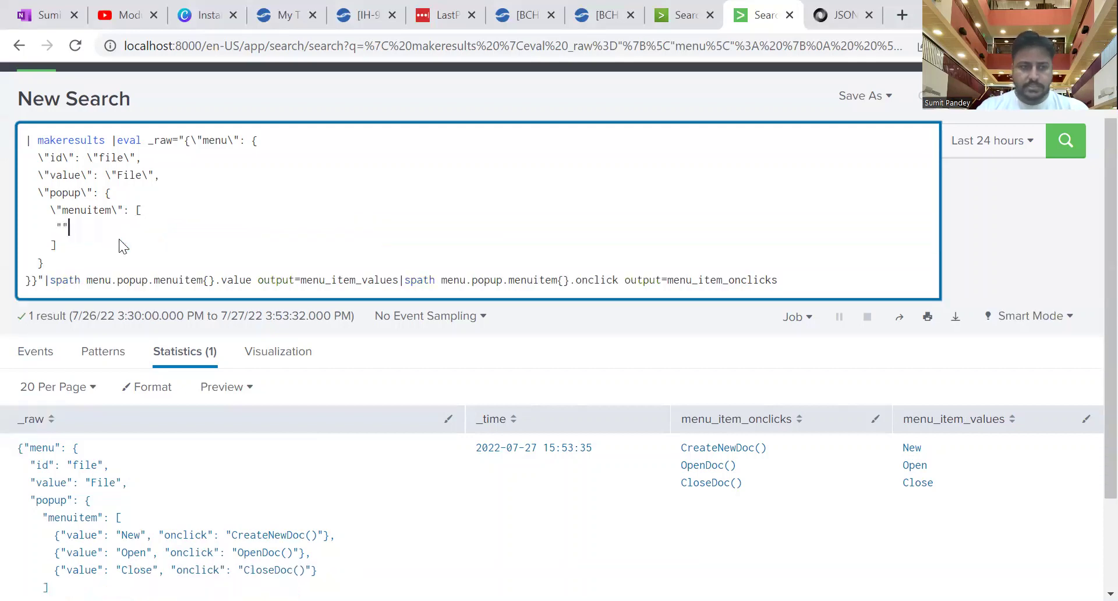
text("This)
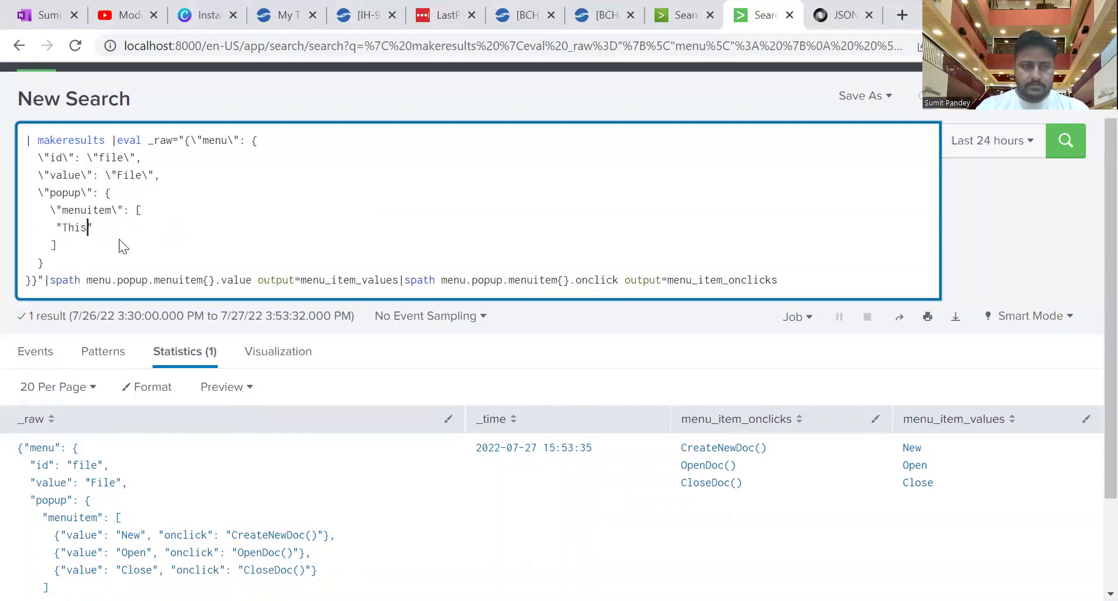
text( is text JOSN e)
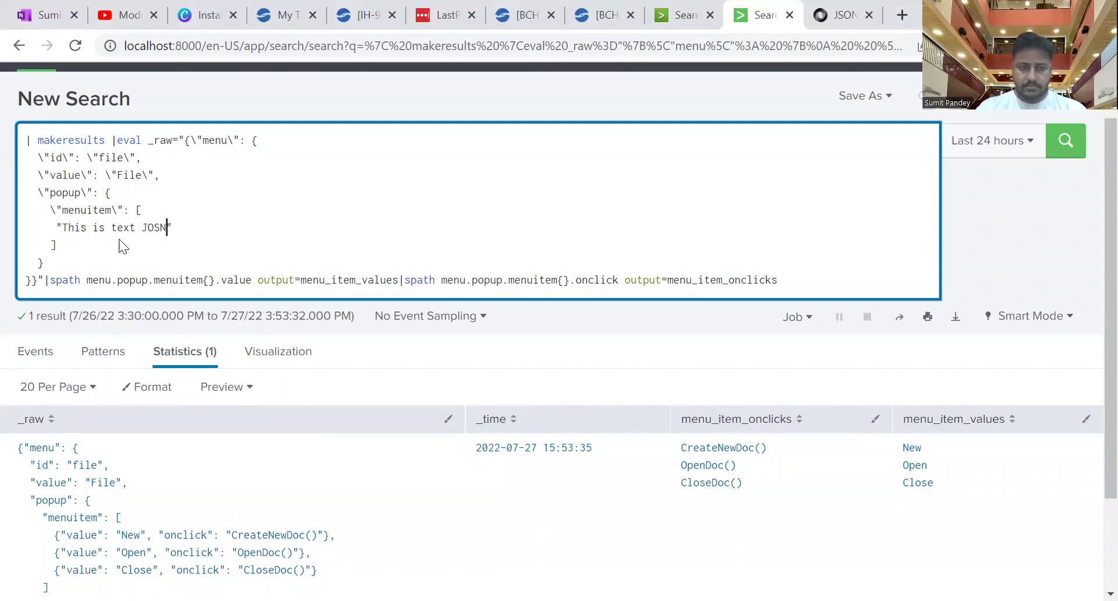
text(xtraction)
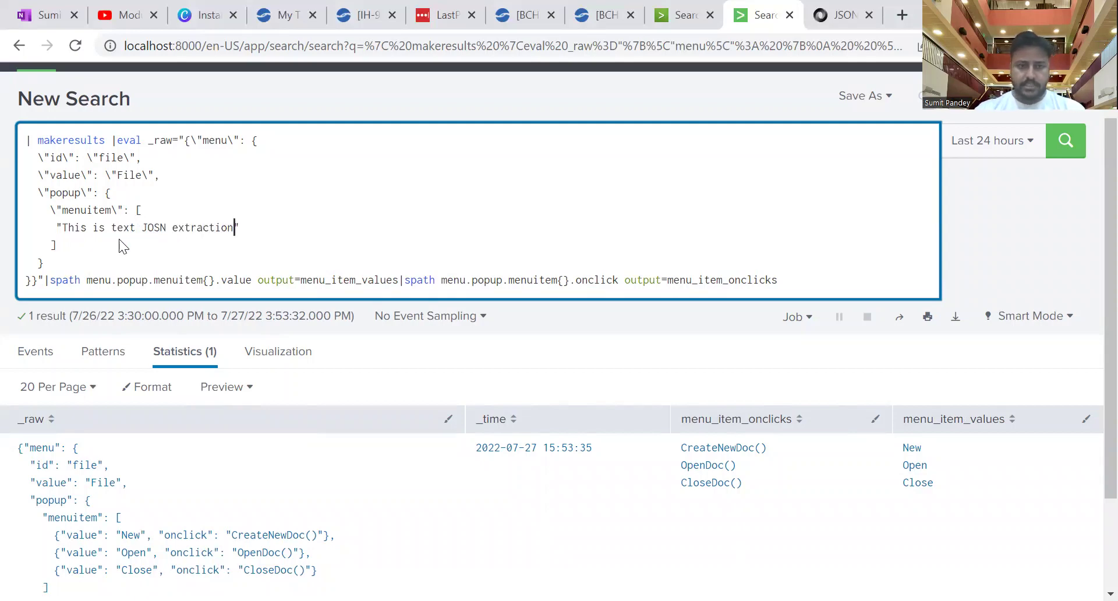
Reduce the end of the query to a bare spath command without path or output, and run the search
click(782, 275)
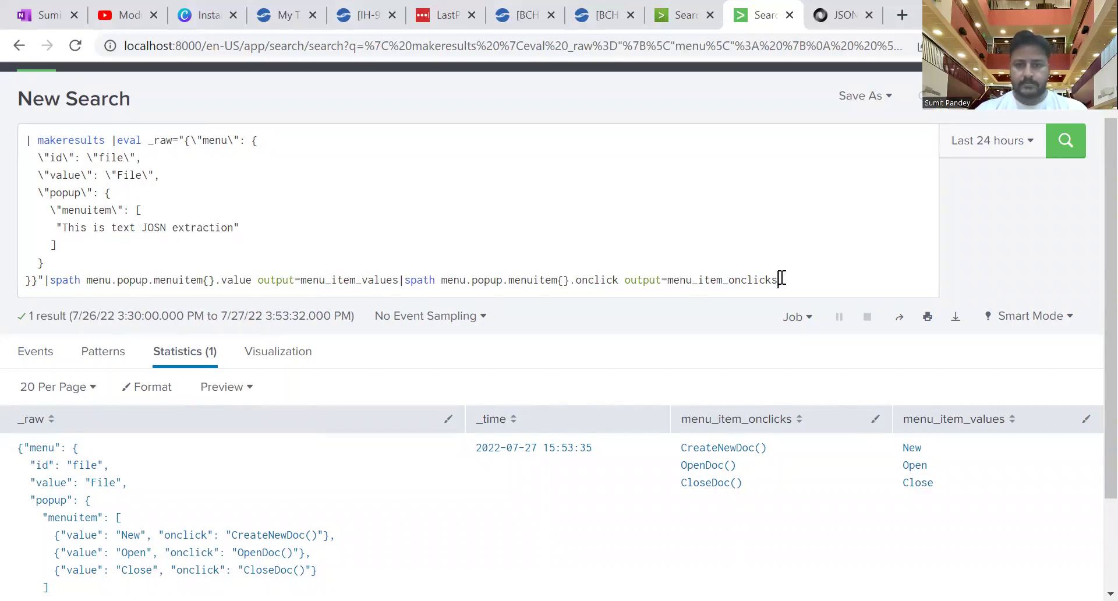
shift+click(86, 281)
key(BackSpace)
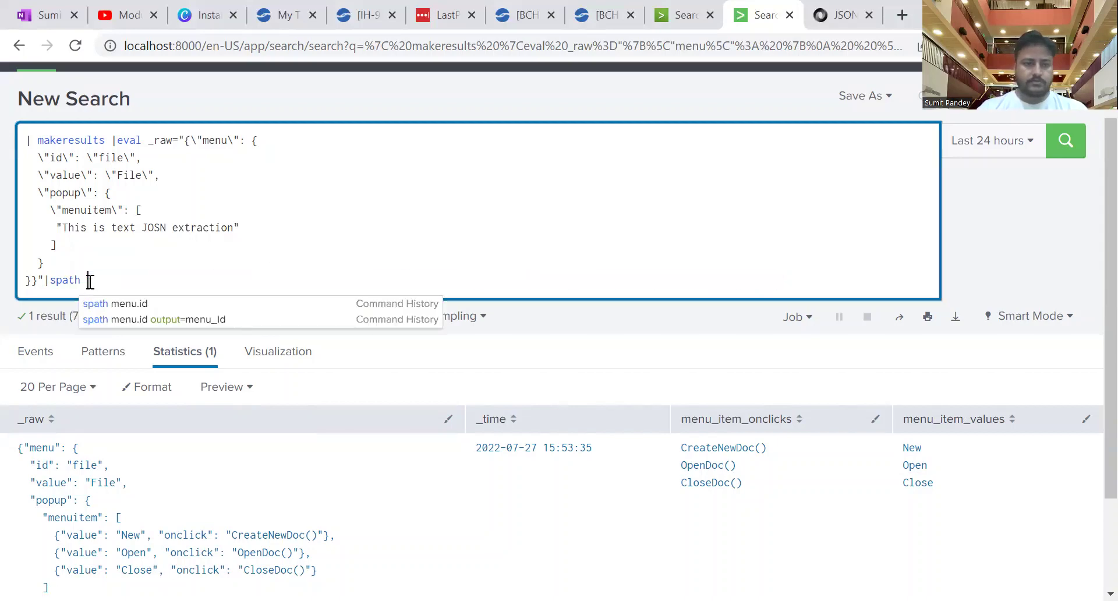
key(Return)
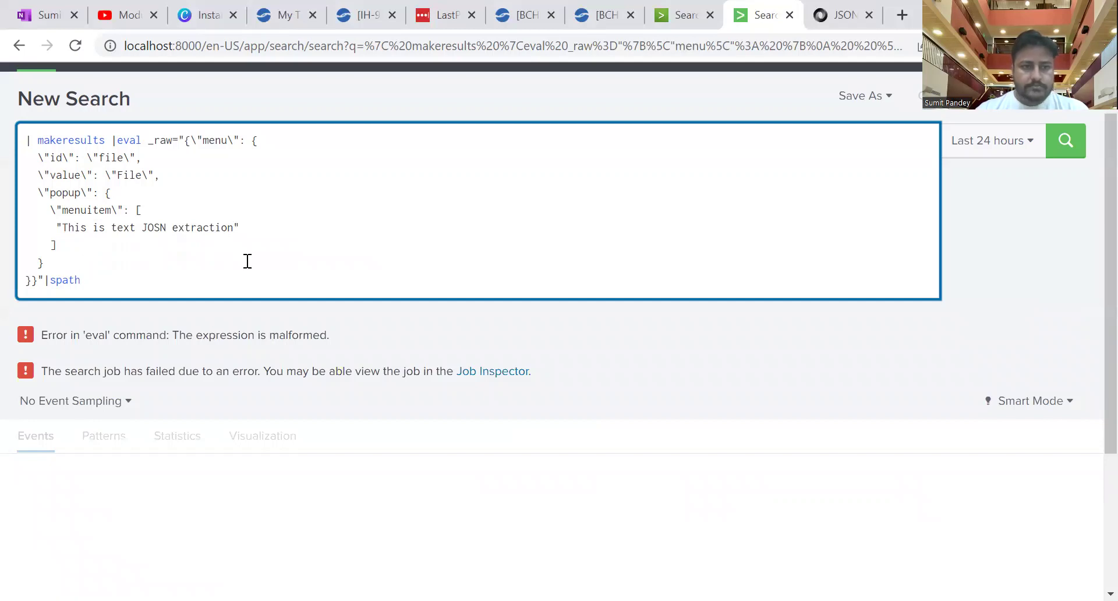
Escape both quotes around the menuitem string with backslashes and rerun the search
click(59, 227)
text(\)
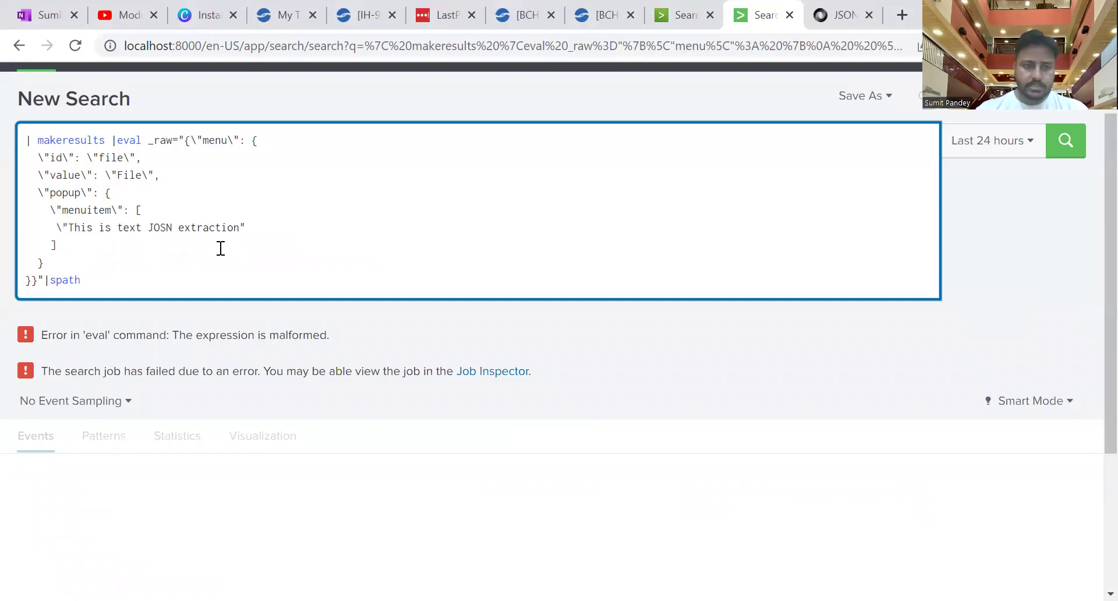
click(242, 227)
text(\)
key(Return)
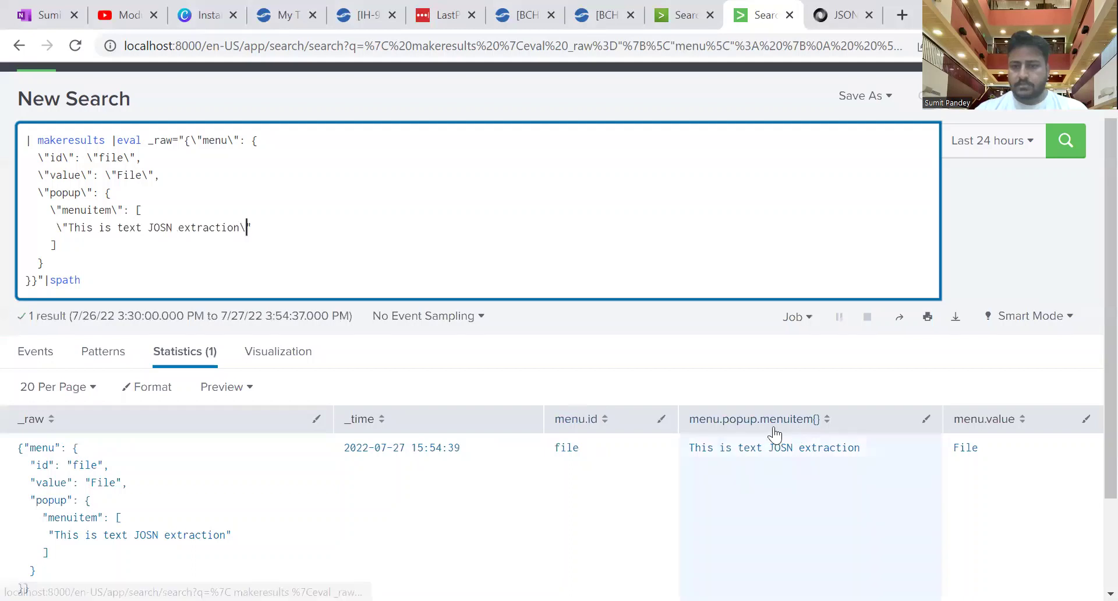
Give the spath command the path menu.popup.menuitem, reusing the menuitem key from the JSON, and run the search
click(139, 275)
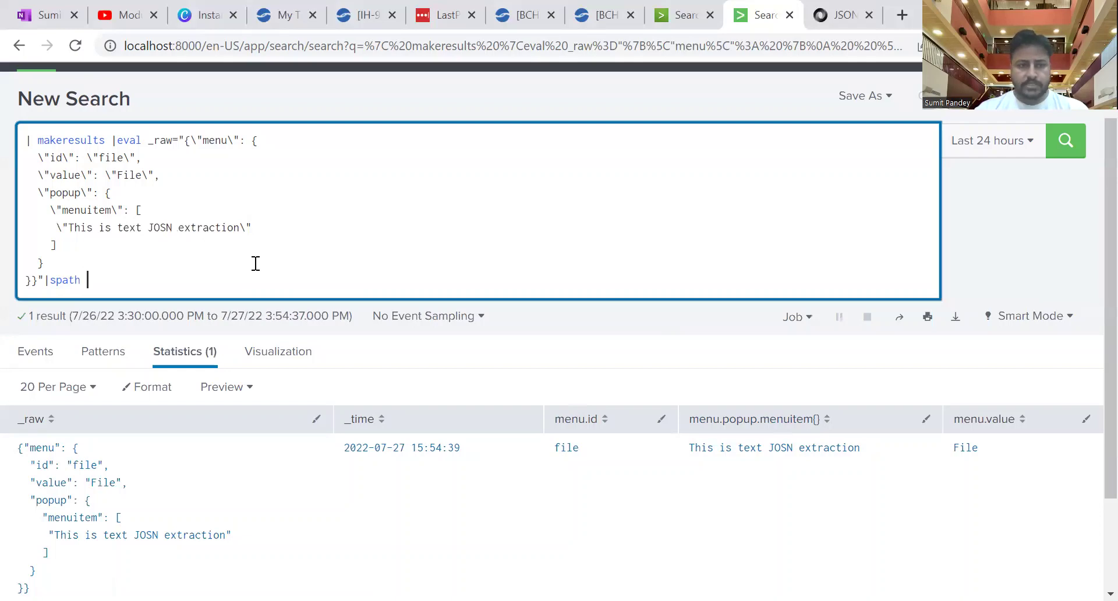
text(menu.)
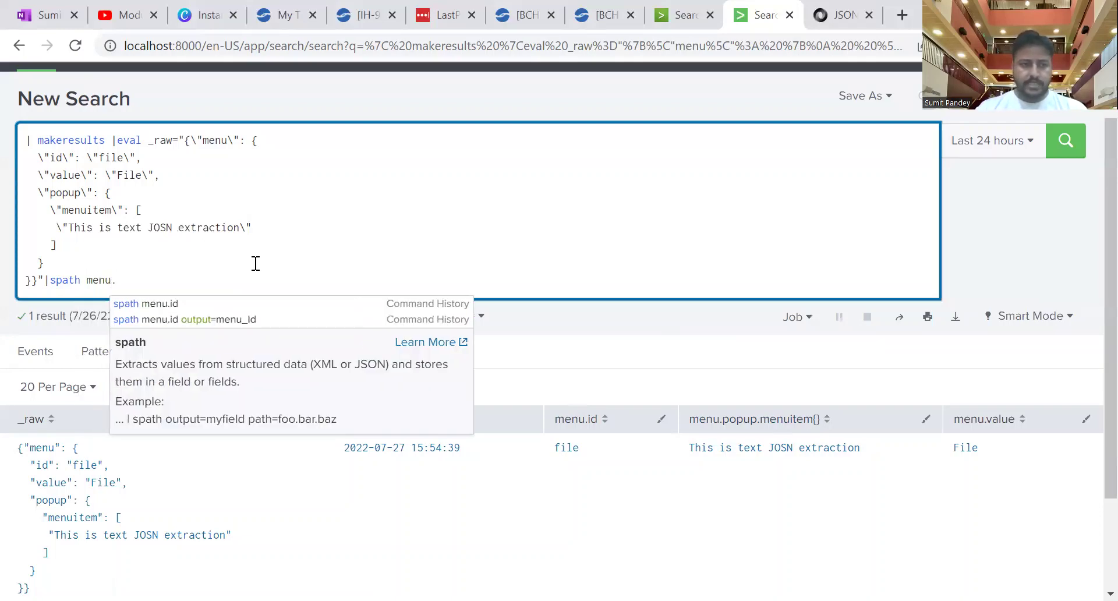
text(popup.)
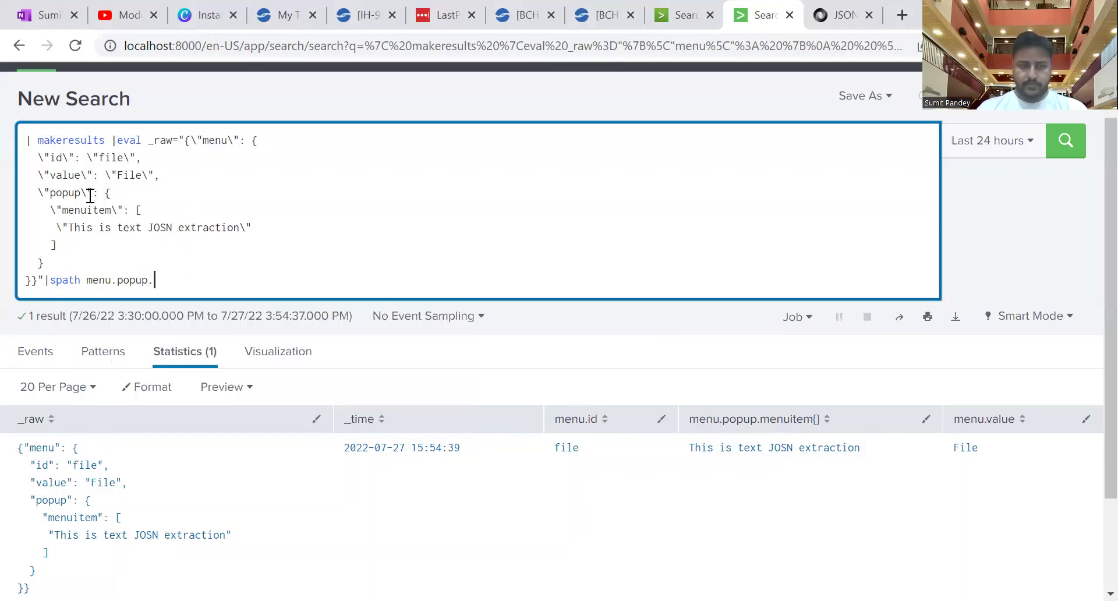
double_click(84, 211)
key(ctrl+c)
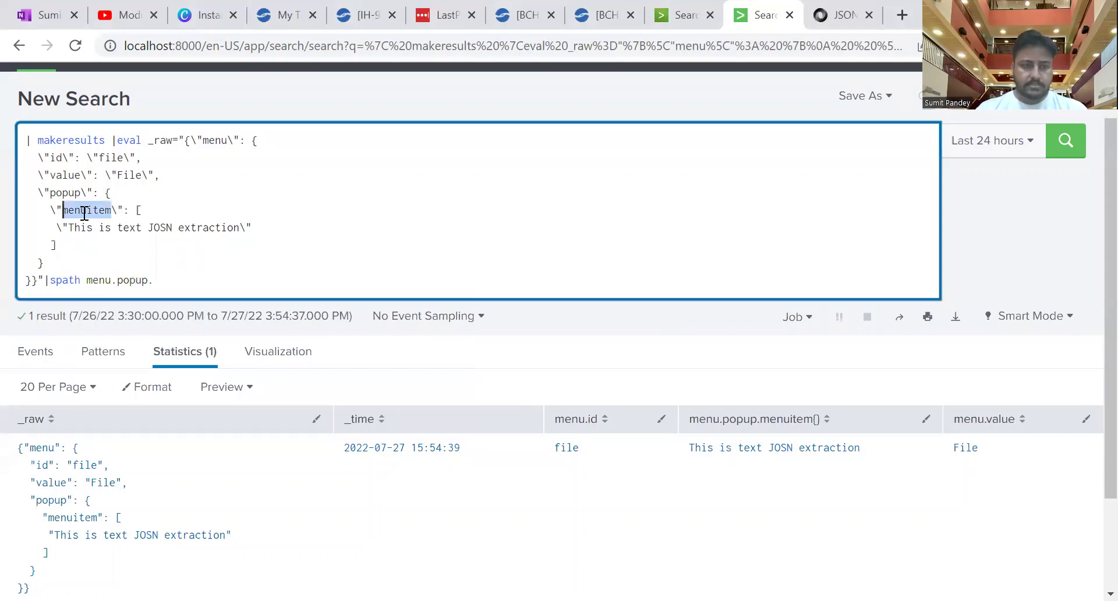
click(176, 275)
key(ctrl+v)
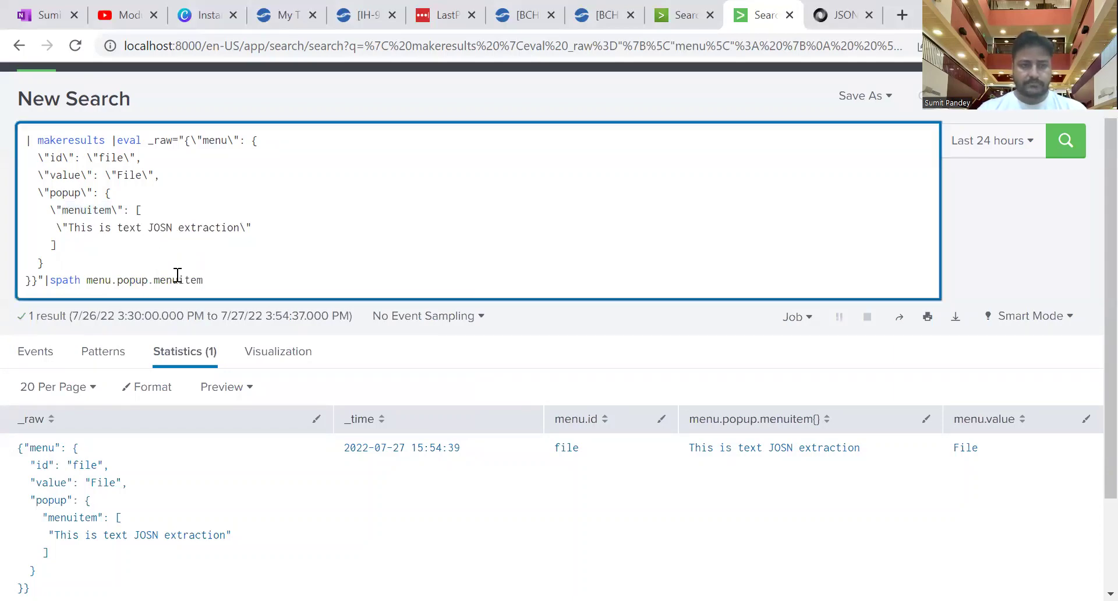
key(Return)
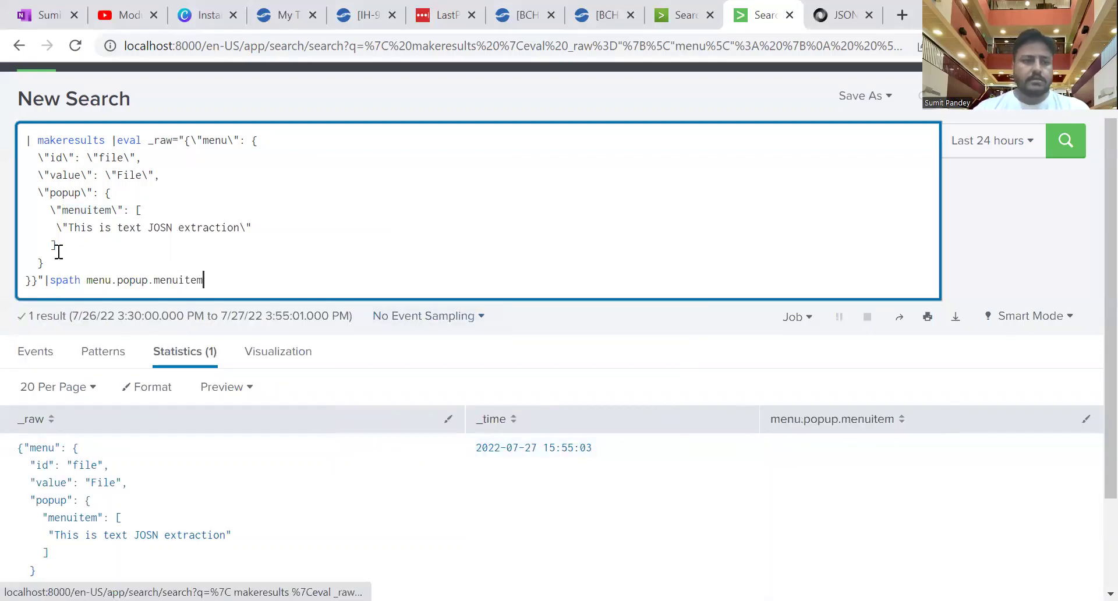
Append {} to the spath path to address the menuitem array, and run the search
click(136, 211)
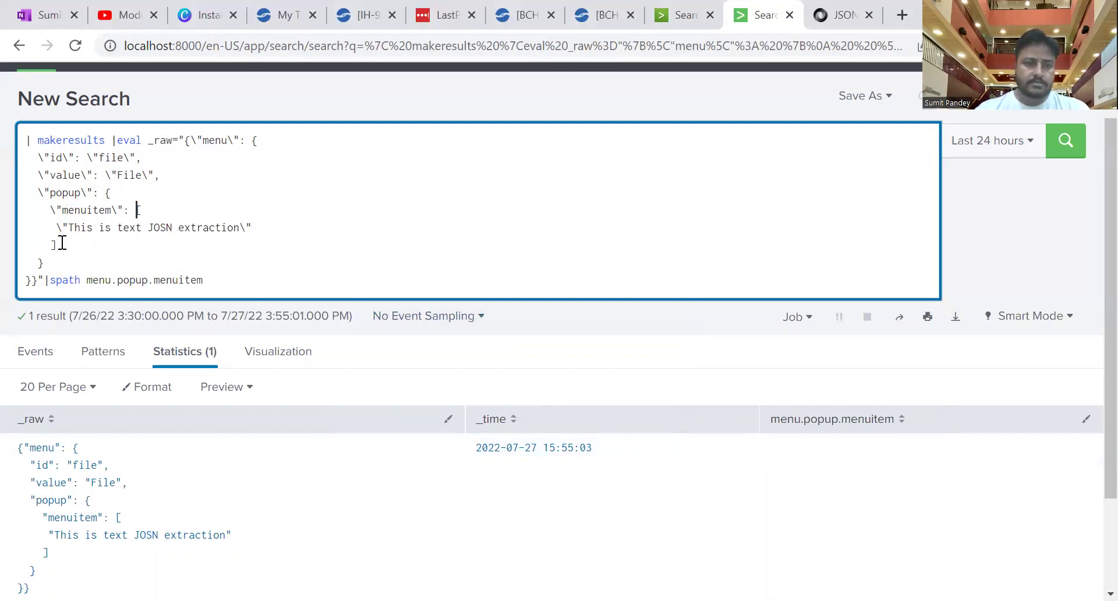
click(212, 277)
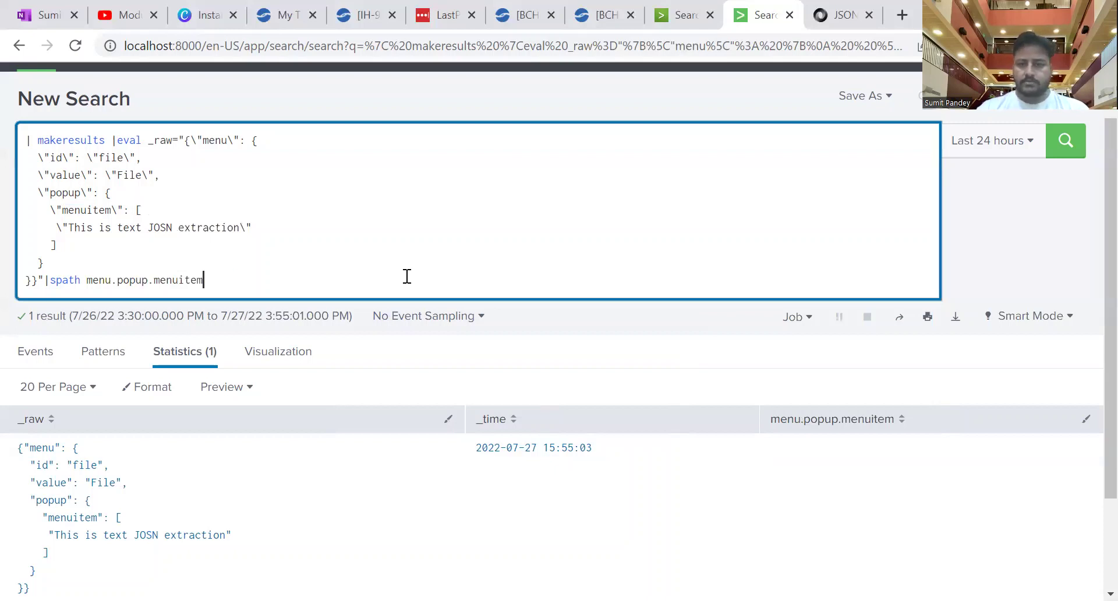
text({})
key(Return)
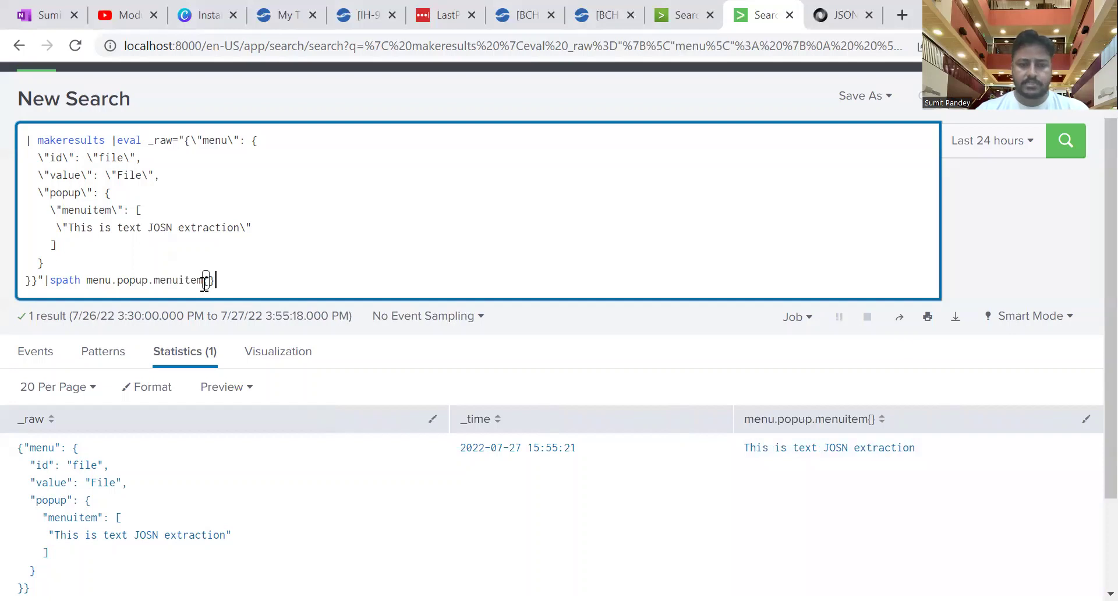
Add a comma and a duplicate of the string "This is text JOSN extraction" to the menuitem array
click(268, 228)
text(,)
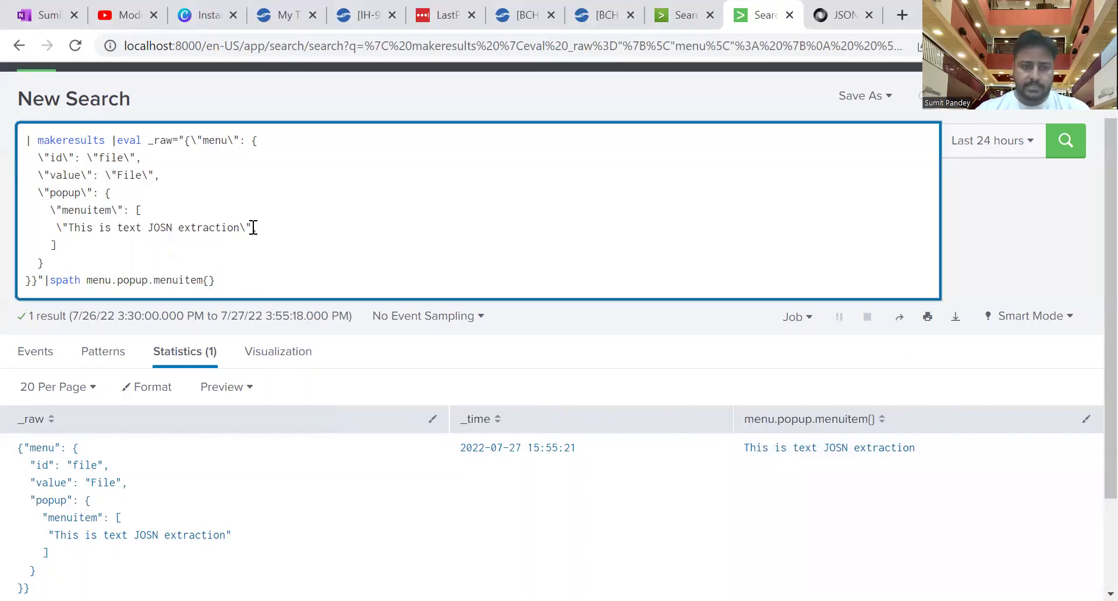
drag(253, 227, 57, 229)
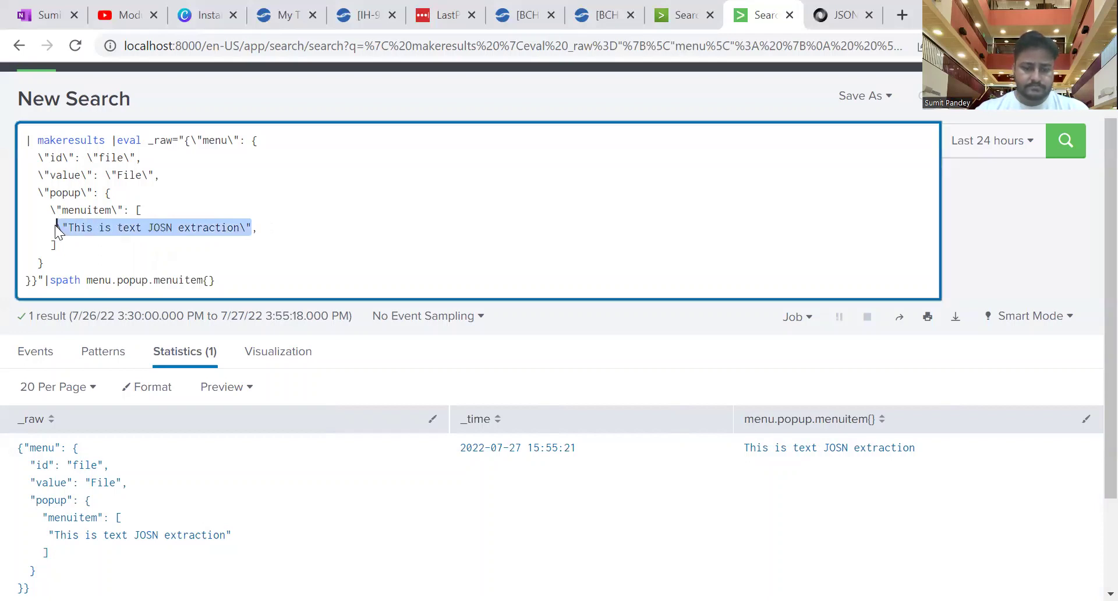
click(274, 225)
text(\"This is text JOSN extraction\")
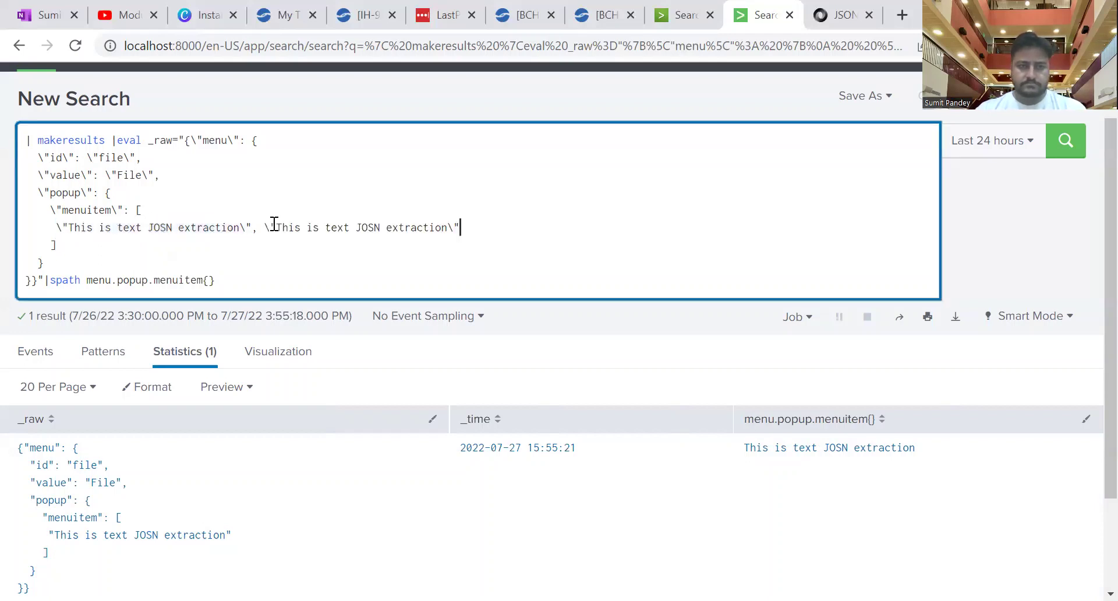
Number the two menuitem strings by ending them in extraction1 and extraction2, and run the search
click(246, 227)
text(1)
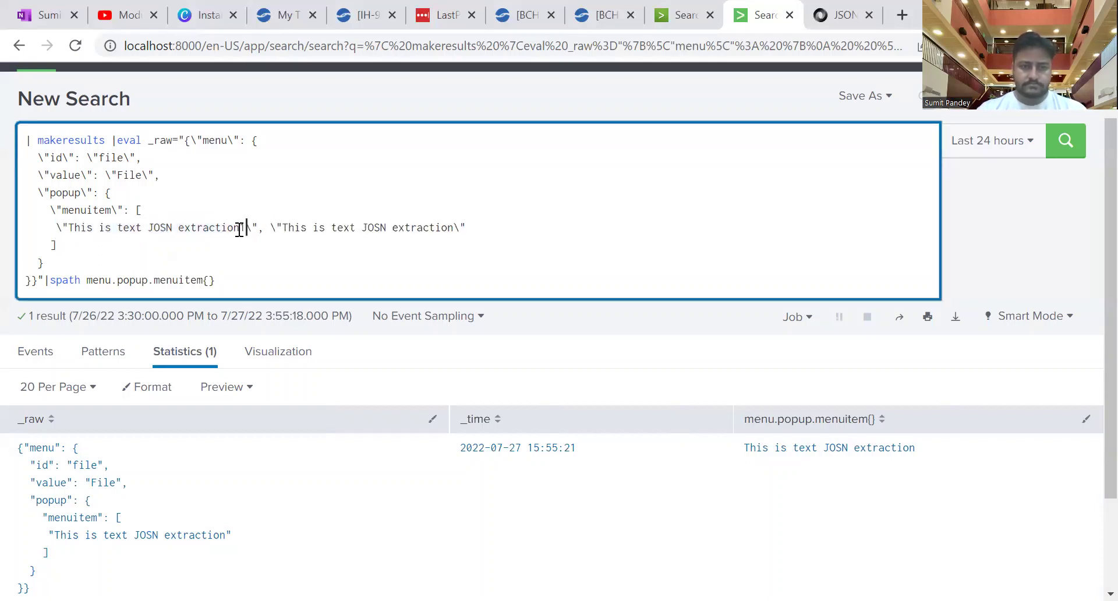
click(455, 225)
key(Left)
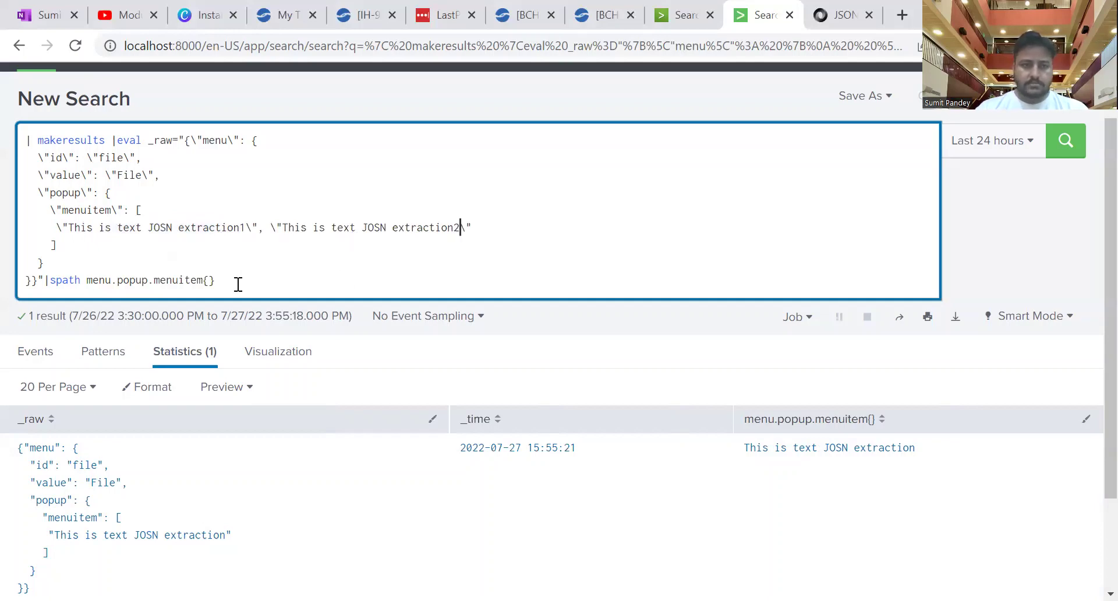
key(Return)
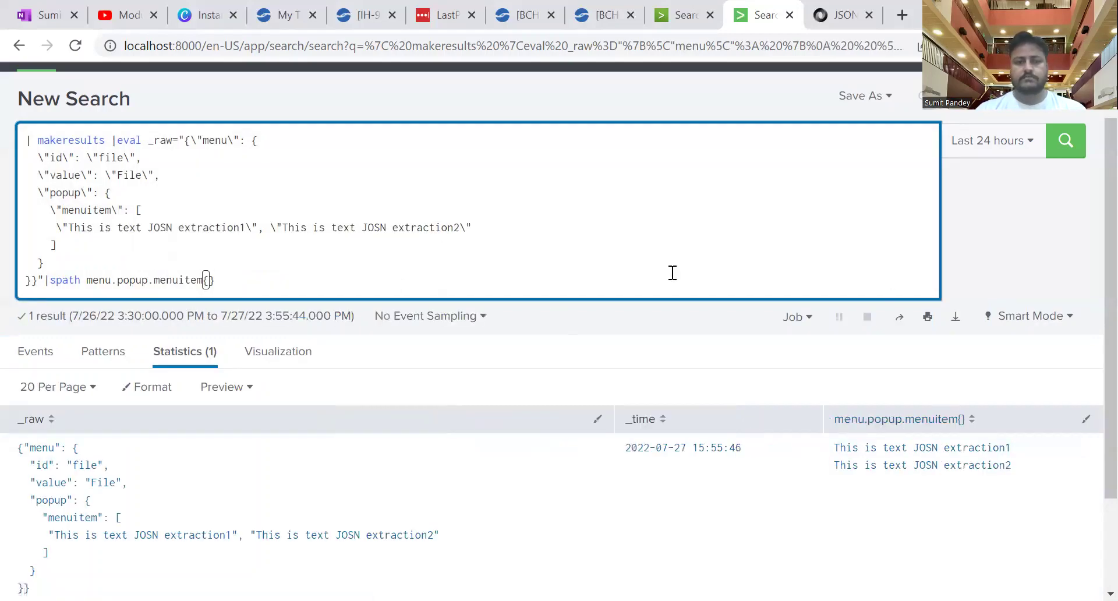
Add output=json_values to the spath command for menu.popup.menuitem{} and run the search
click(316, 278)
text(out)
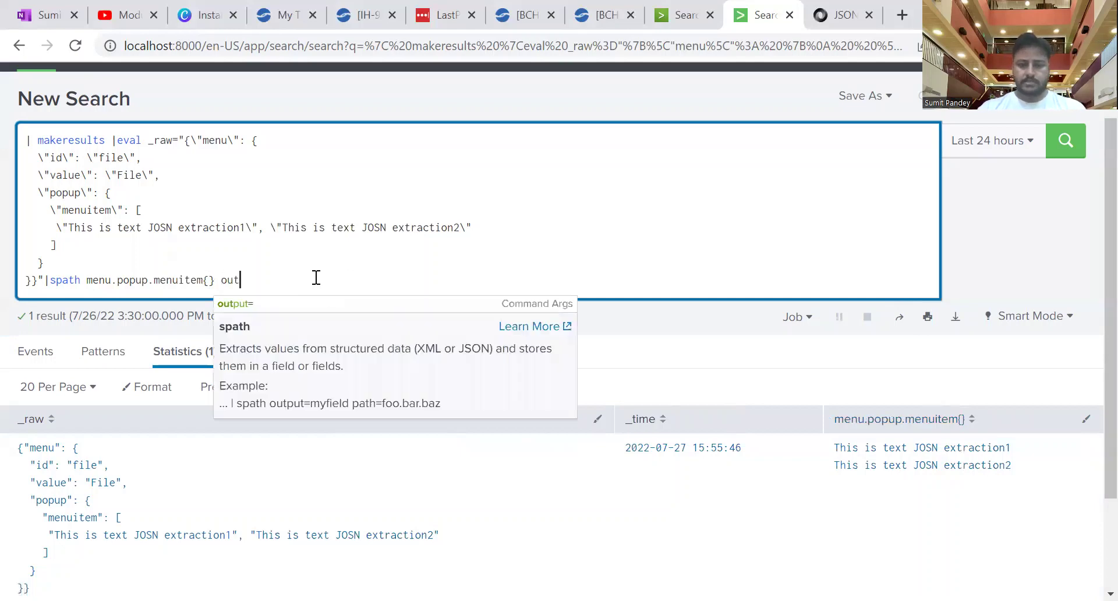
text(put=)
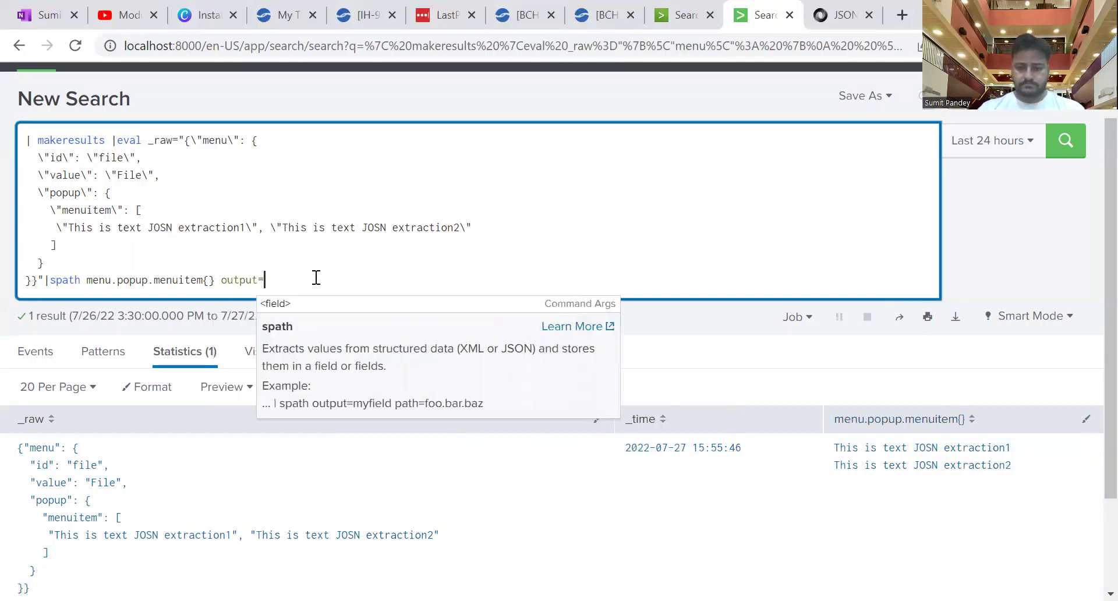
text(json_values)
key(Return)
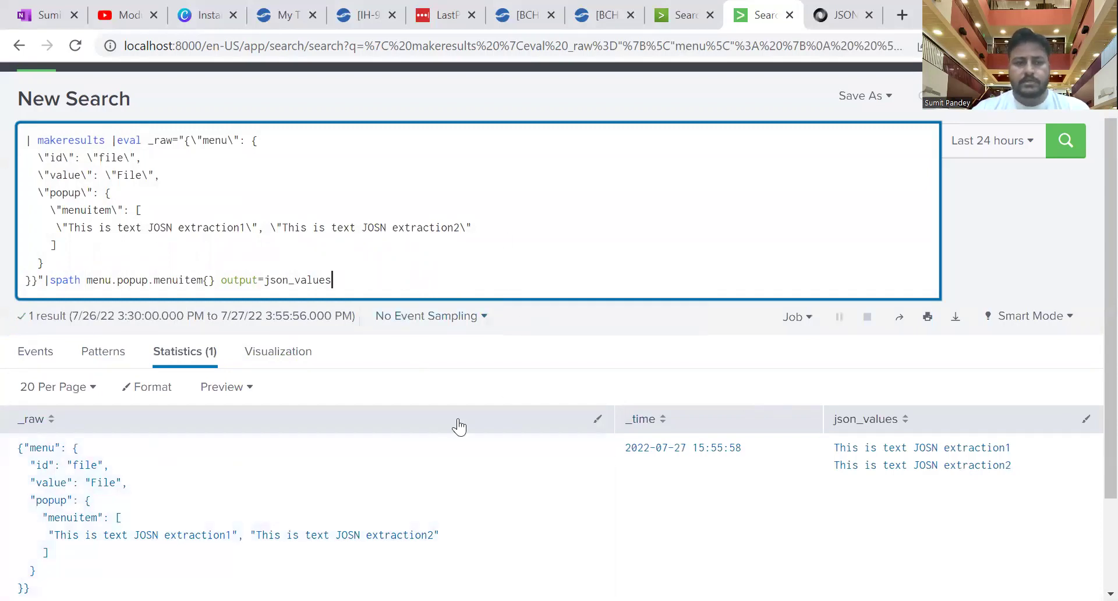
double_click(64, 280)
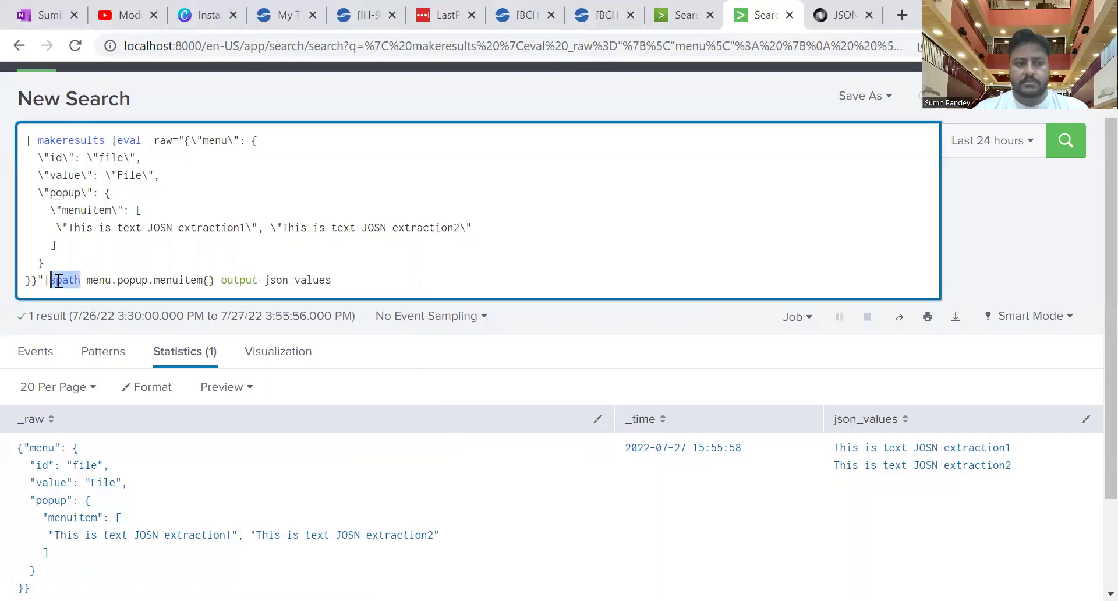
click(370, 280)
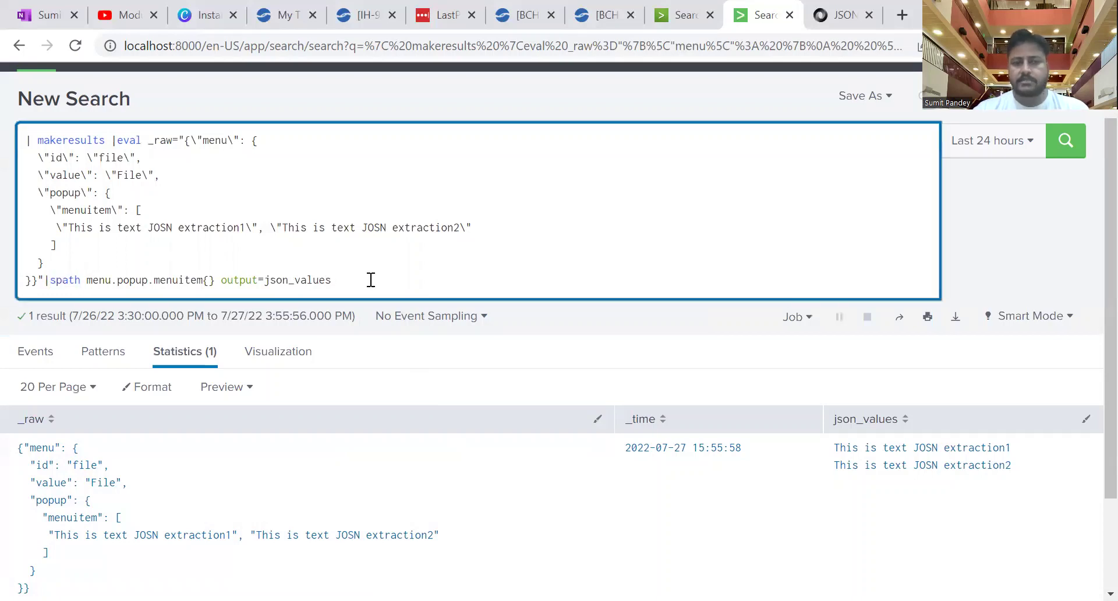
double_click(57, 281)
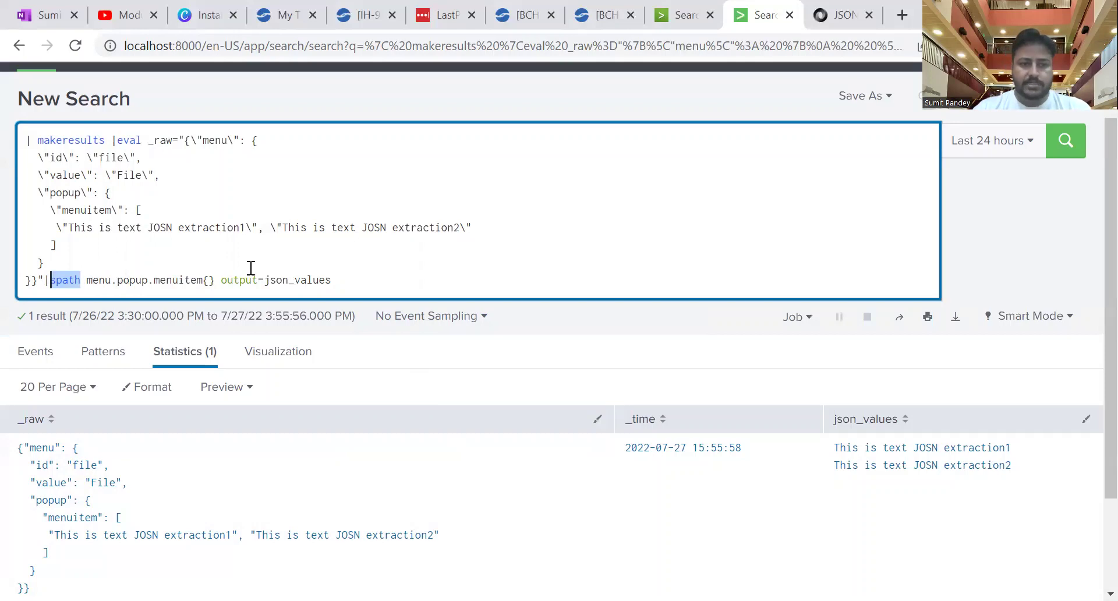
click(347, 278)
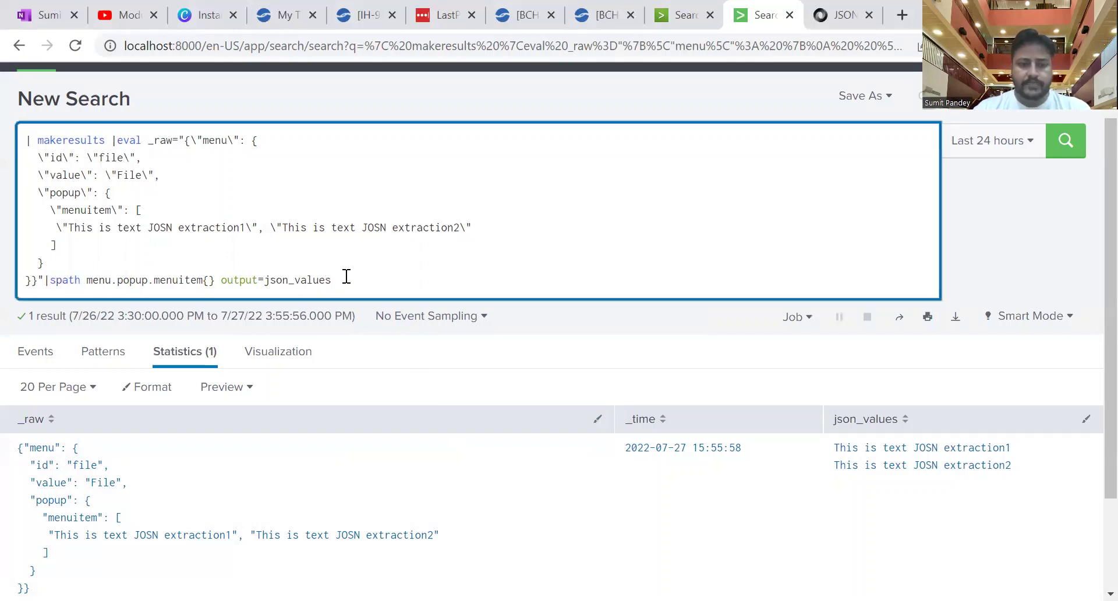